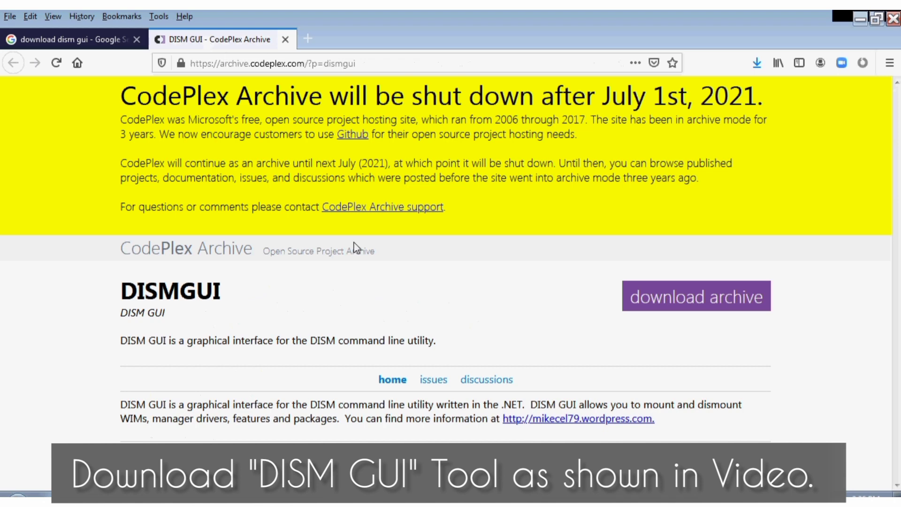
# Step: Download the DISM GUI archive from the CodePlex page and save DISMGUI.zip
pyautogui.click(672, 308)
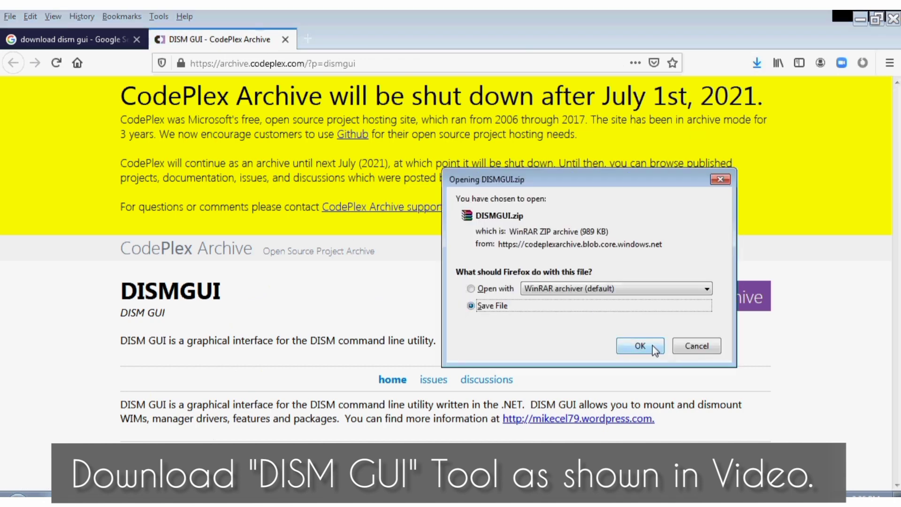
pyautogui.click(652, 346)
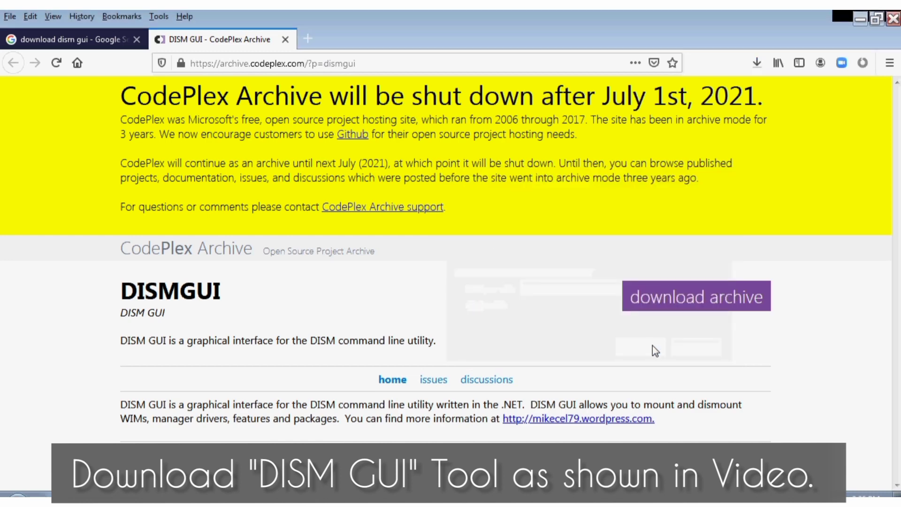
# Step: Search Google in a new tab for "intel usb 3.0/3.1 extensible host controller driver" and bring up the link options for the Intel download center result
pyautogui.click(307, 38)
pyautogui.write('https://www.google.com')
pyautogui.press('Return')
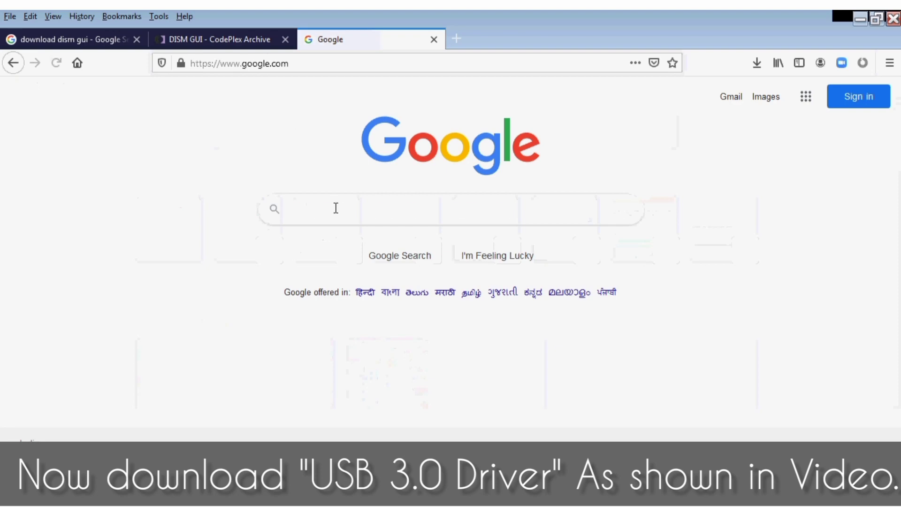
pyautogui.write('intel usb 3.0/3.1 extensible host controller driver')
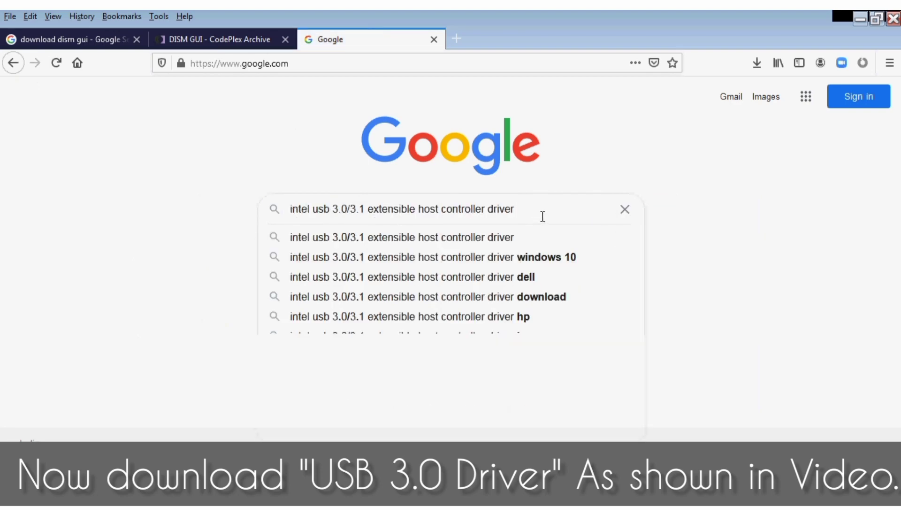
pyautogui.press('Return')
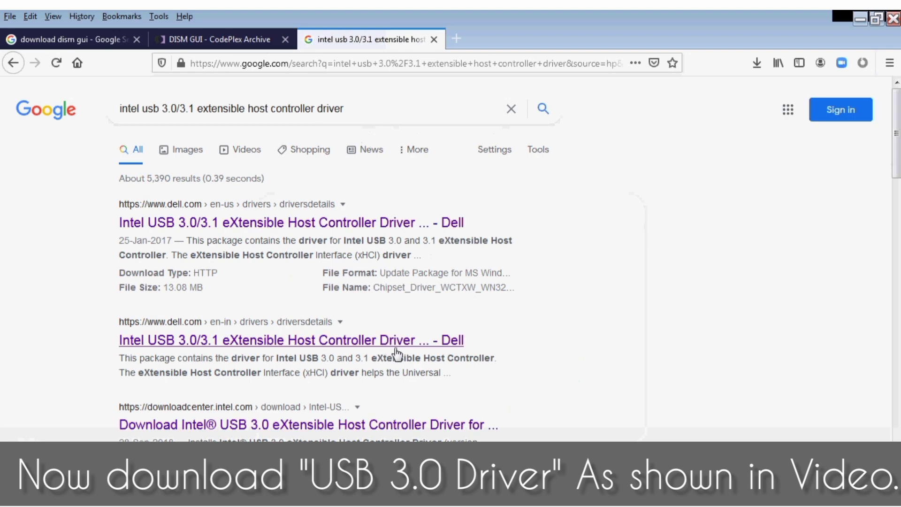
pyautogui.rightClick(379, 425)
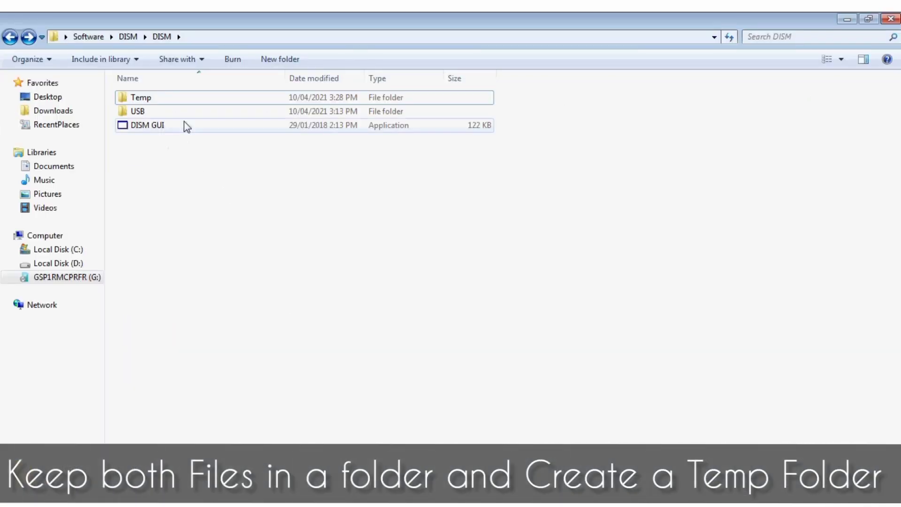
# Step: Check the DISM folder's Temp folder, DISM GUI application and the contents of its USB driver folder
pyautogui.click(157, 98)
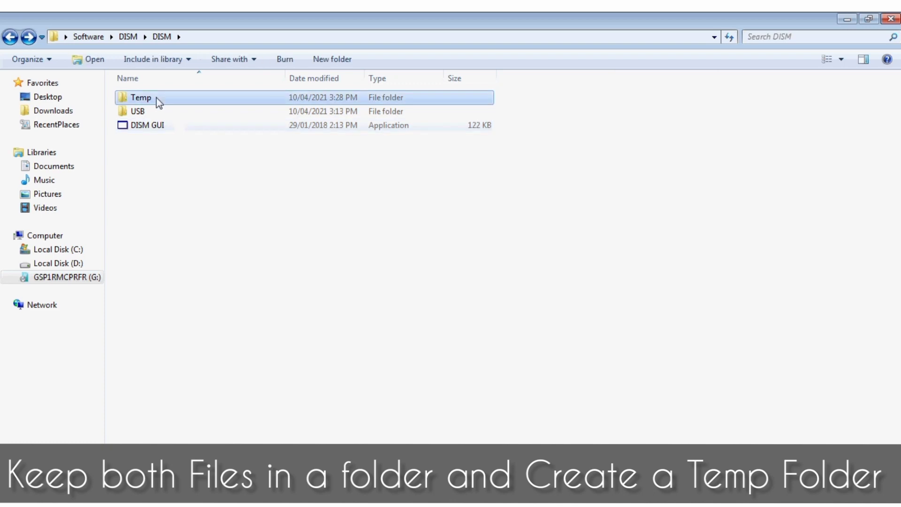
pyautogui.press('Down')
pyautogui.press('Down')
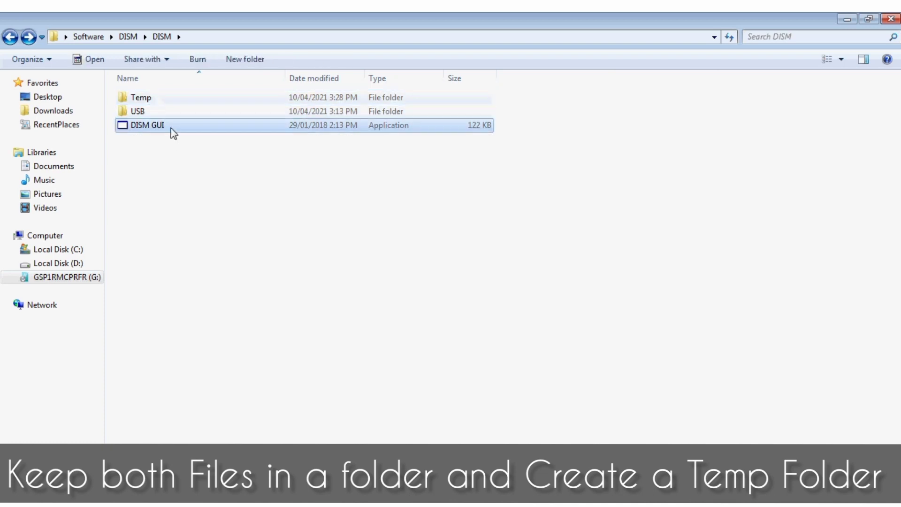
pyautogui.click(171, 127)
pyautogui.doubleClick(158, 112)
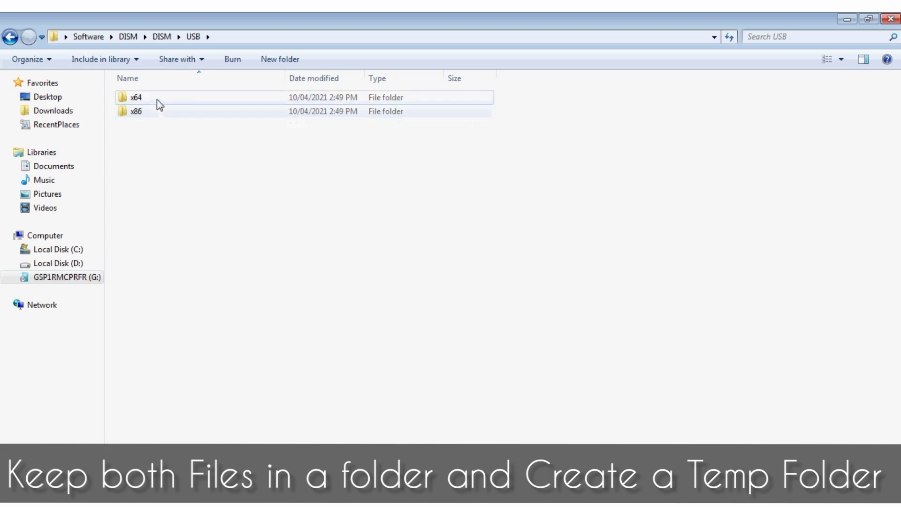
pyautogui.click(158, 111)
pyautogui.press('BackSpace')
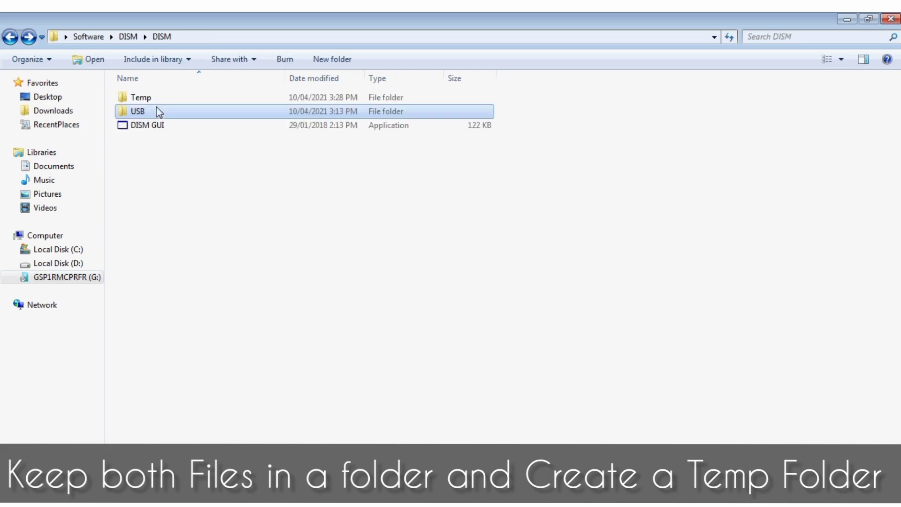
pyautogui.press('Return')
pyautogui.press('BackSpace')
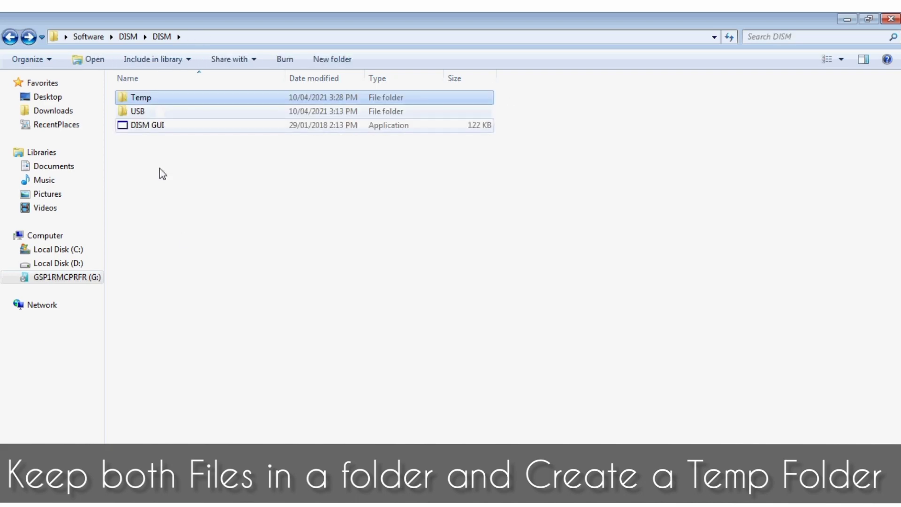
# Step: Open the sources folder on the GSP1RMCPRFR (G:) pen drive and sort its files by type
pyautogui.click(70, 278)
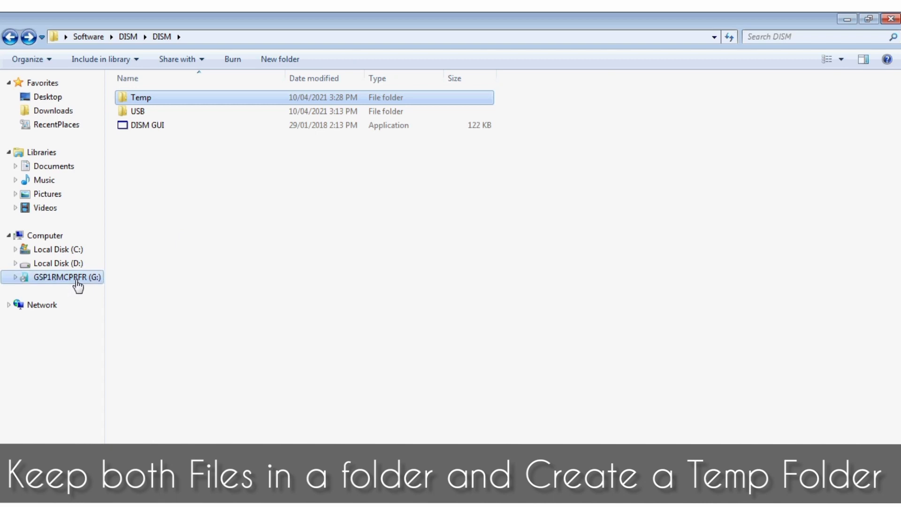
pyautogui.click(72, 277)
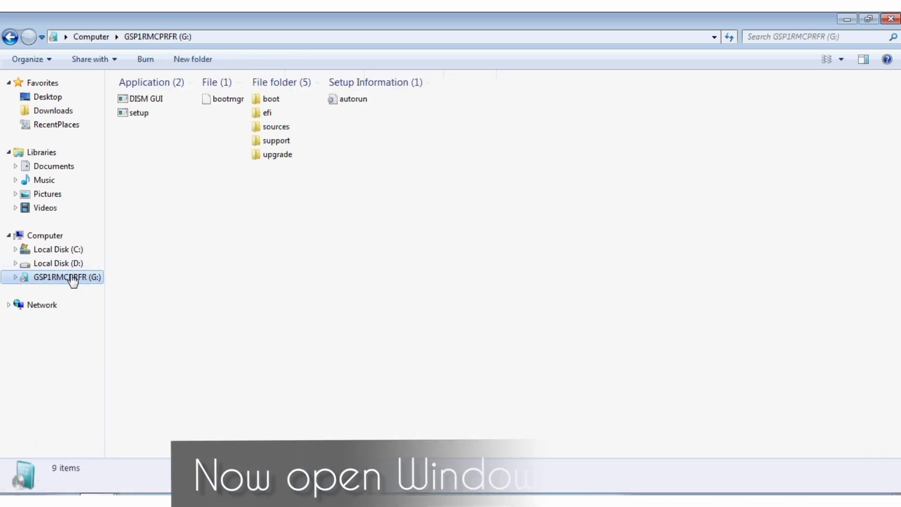
pyautogui.doubleClick(276, 127)
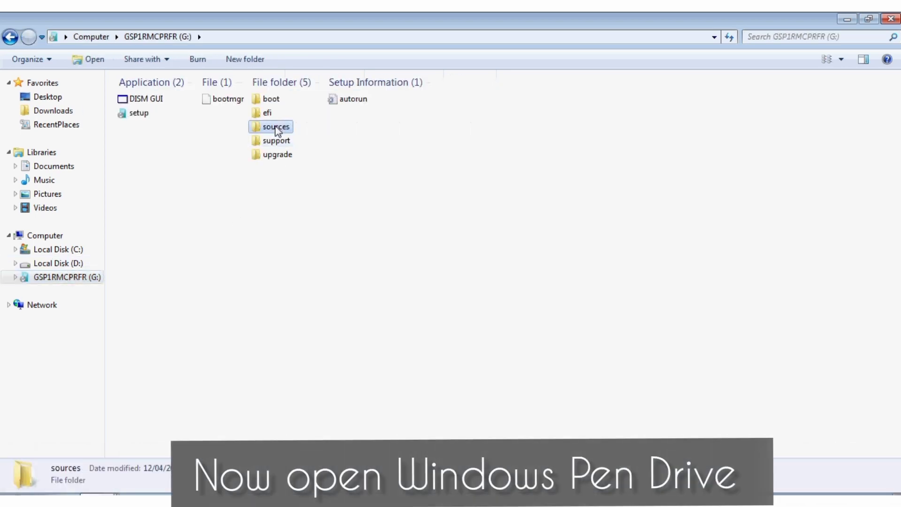
pyautogui.click(641, 76)
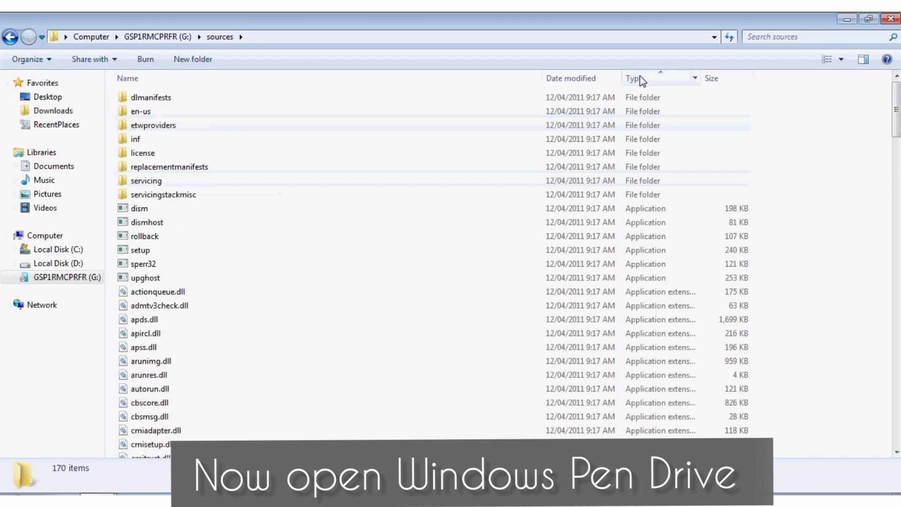
# Step: Look for the install and boot image files in the sources folder, reverse the type sorting and locate boot.wim
pyautogui.click(513, 173)
pyautogui.write('input')
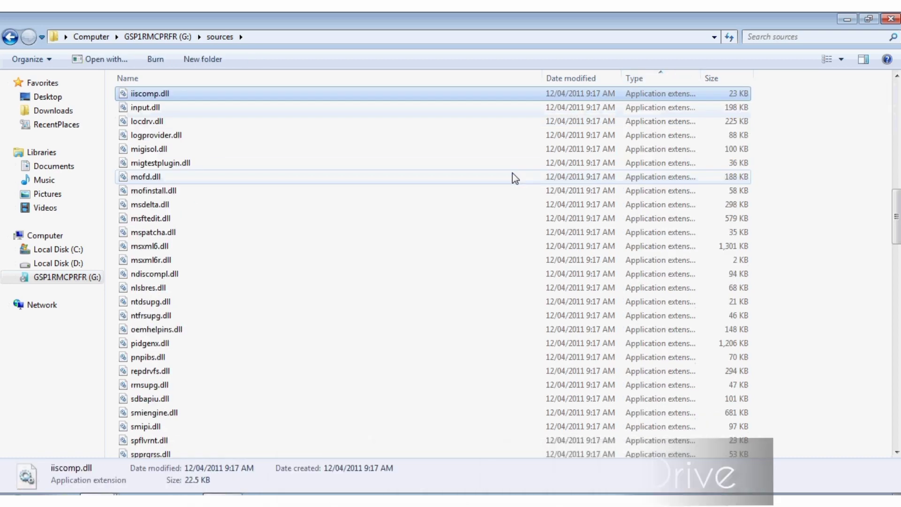
pyautogui.write('install')
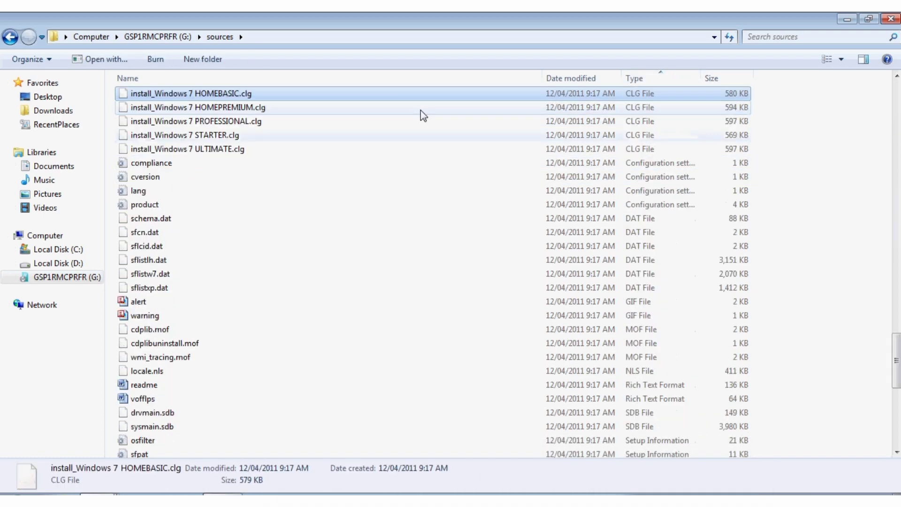
pyautogui.click(421, 111)
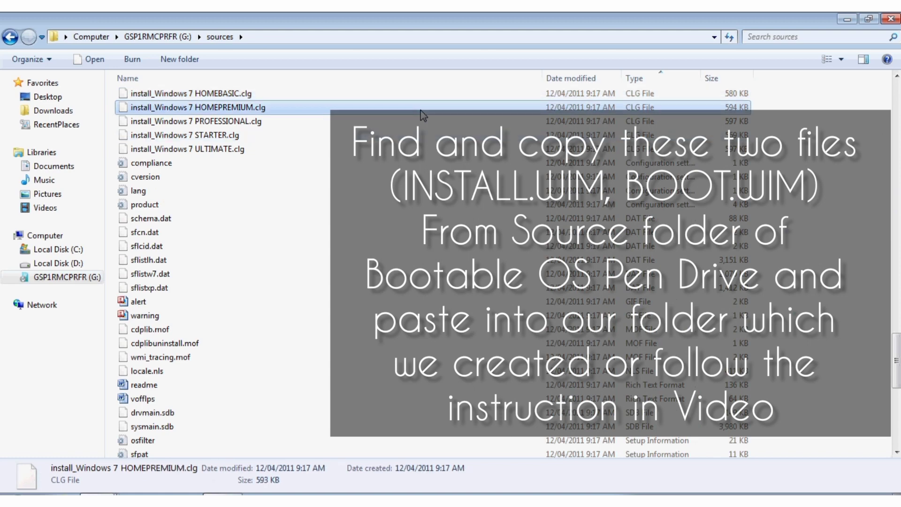
pyautogui.click(642, 77)
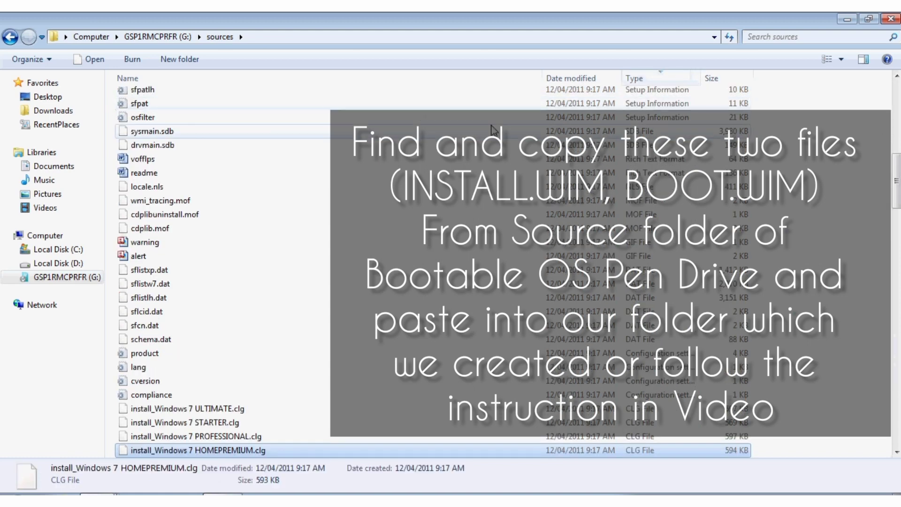
pyautogui.click(410, 107)
pyautogui.scroll(-10, 410, 106)
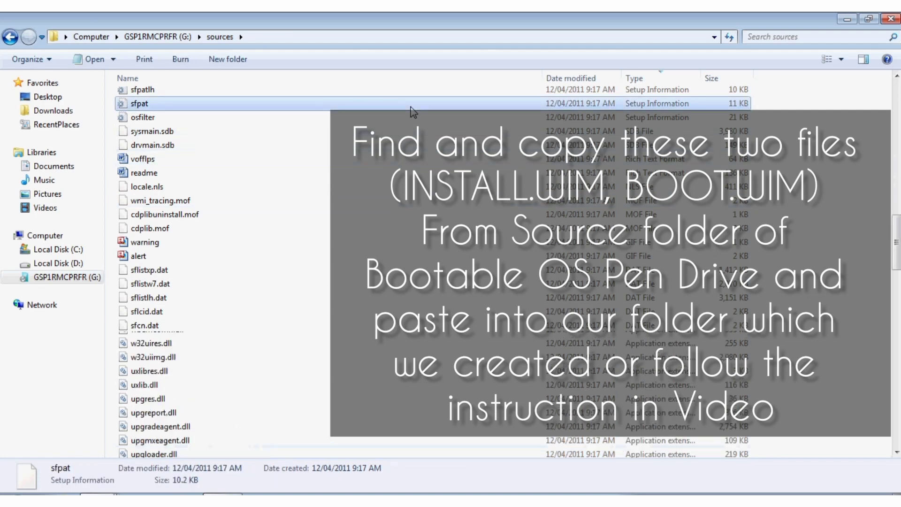
pyautogui.write('boot')
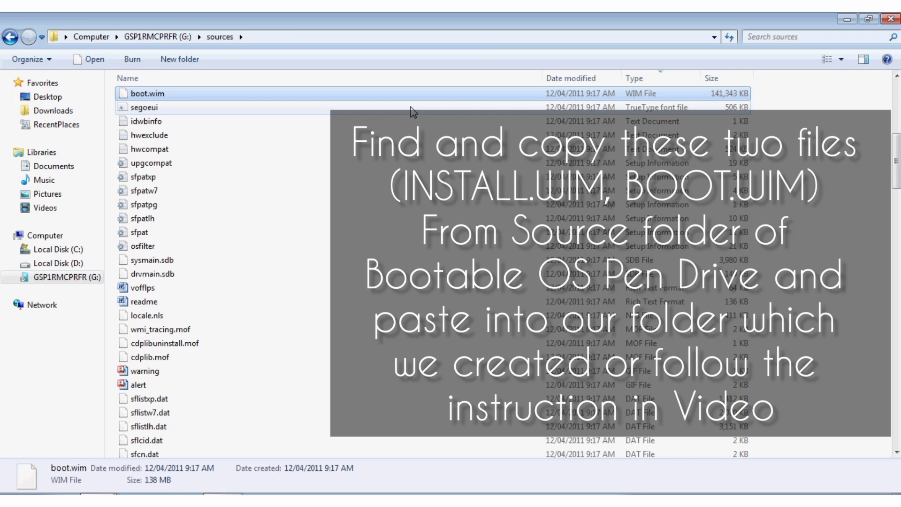
# Step: Copy install.wim and boot.wim from the pen drive's sources folder into the DISM folder containing Temp and USB
pyautogui.press('Up')
pyautogui.press('Up')
pyautogui.press('Down')
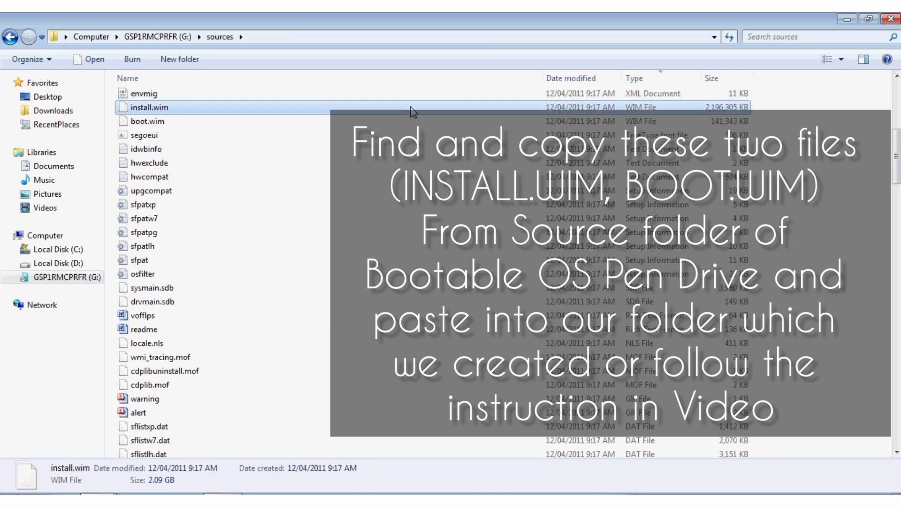
pyautogui.keyDown('ctrl'); pyautogui.click(353, 122); pyautogui.keyUp('ctrl')
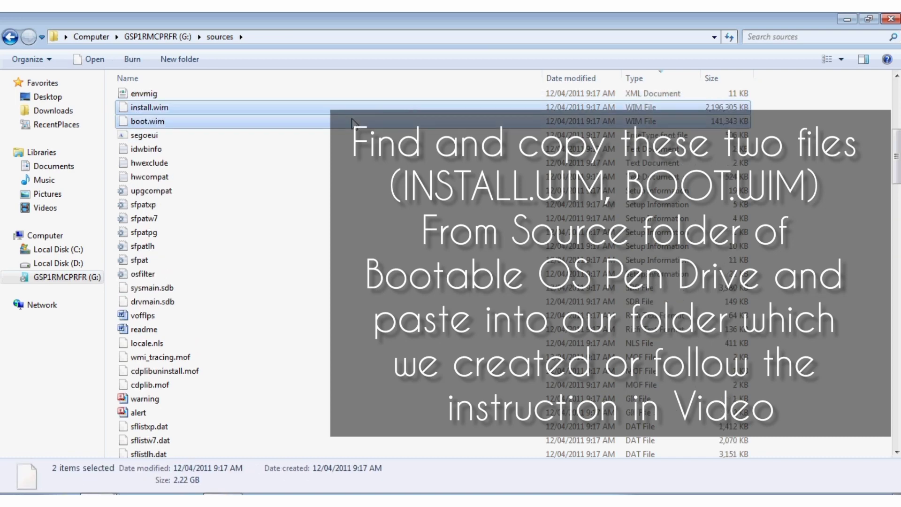
pyautogui.rightClick(353, 123)
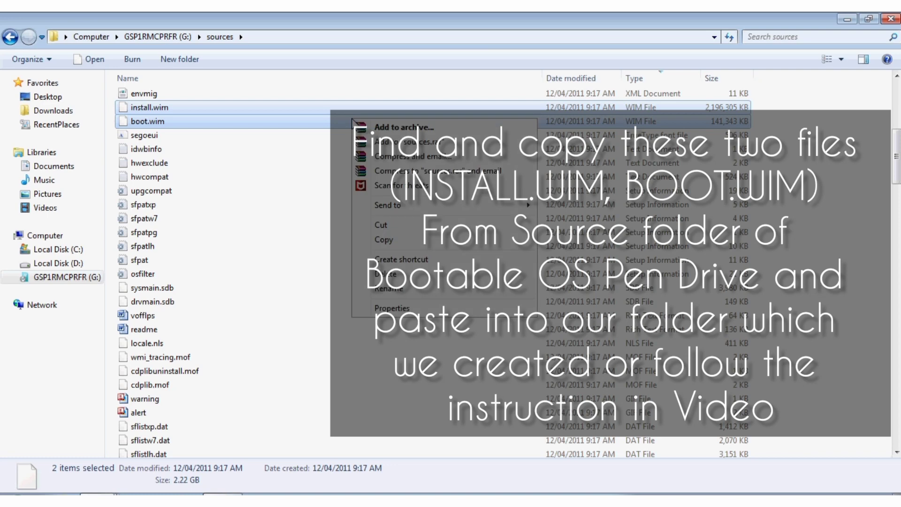
pyautogui.click(386, 239)
pyautogui.click(11, 37)
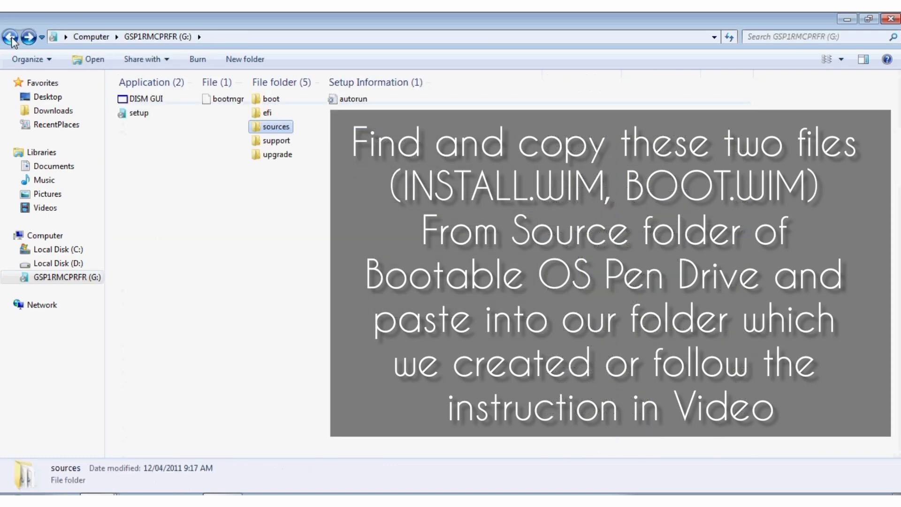
pyautogui.click(10, 37)
pyautogui.rightClick(199, 184)
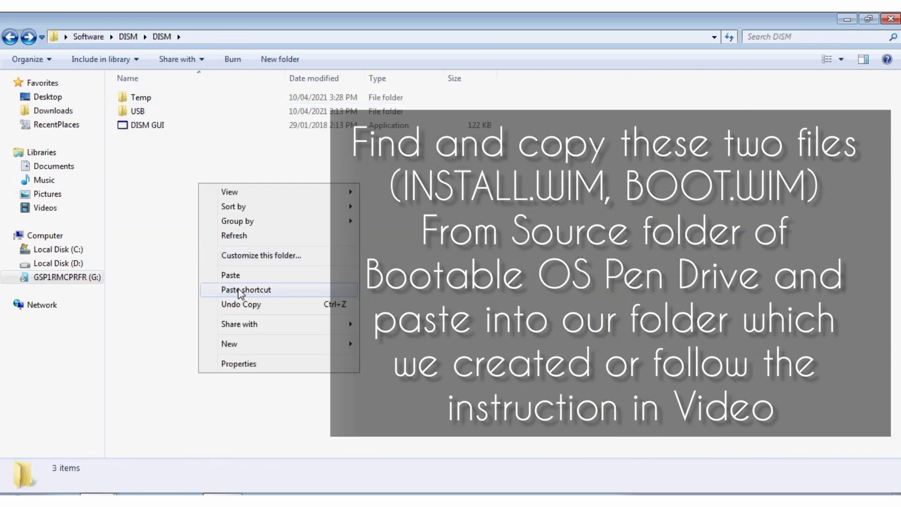
pyautogui.click(241, 276)
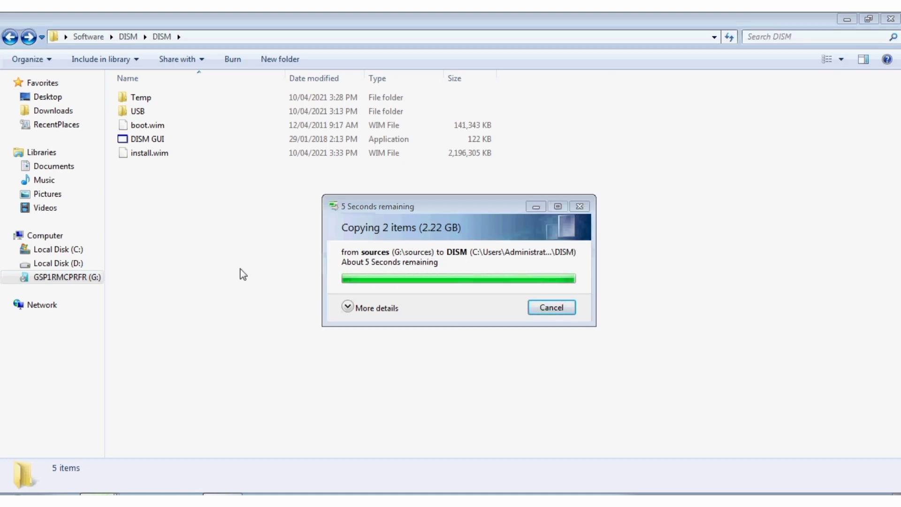
# Step: Run the DISM GUI application from the DISM folder as administrator
pyautogui.click(166, 139)
pyautogui.rightClick(166, 140)
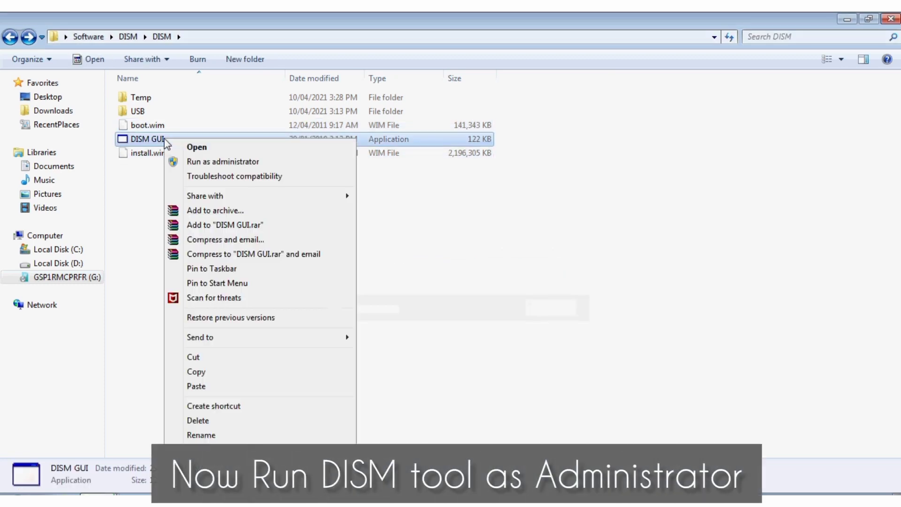
pyautogui.click(187, 161)
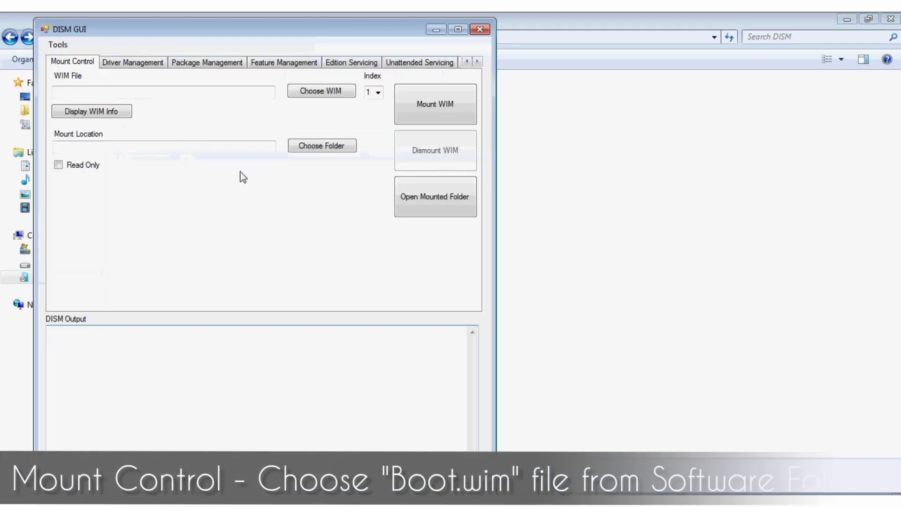
# Step: Choose boot.wim from the DISM\DISM folder inside the desktop's Software folder as the WIM file
pyautogui.click(303, 91)
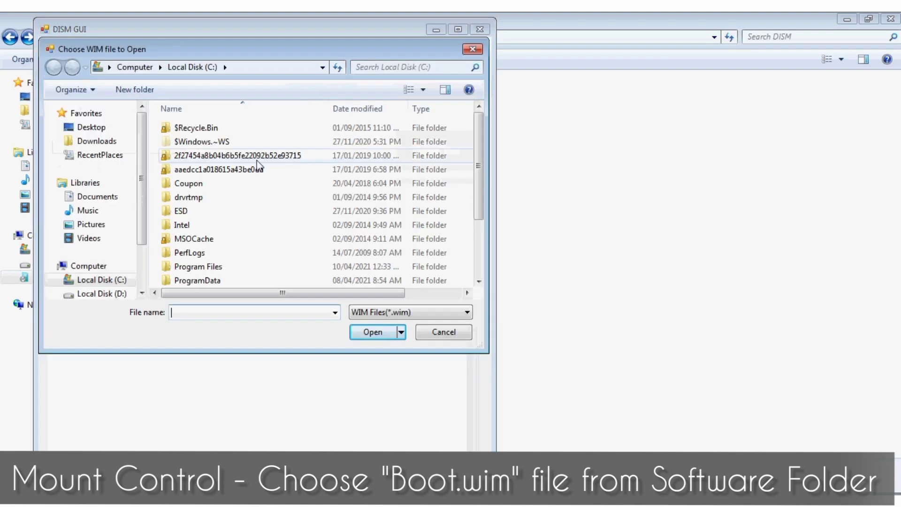
pyautogui.click(105, 127)
pyautogui.click(237, 189)
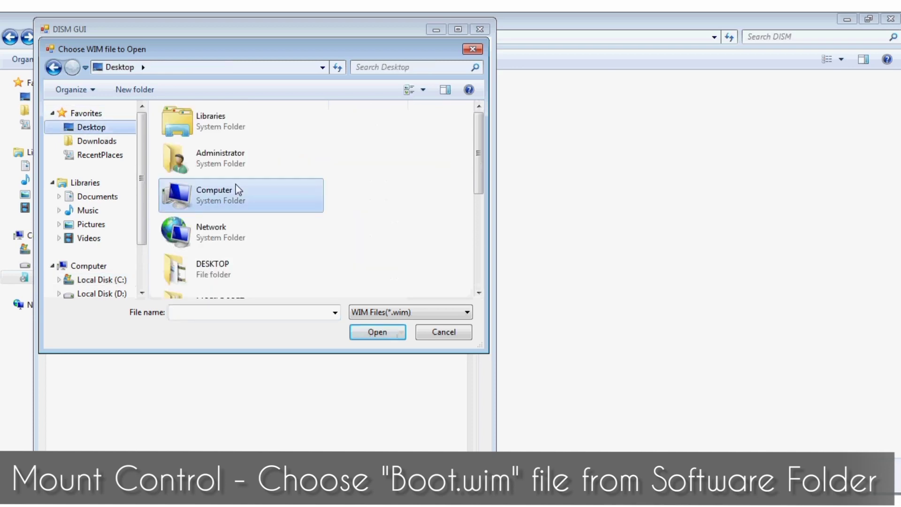
pyautogui.scroll(-3, 239, 189)
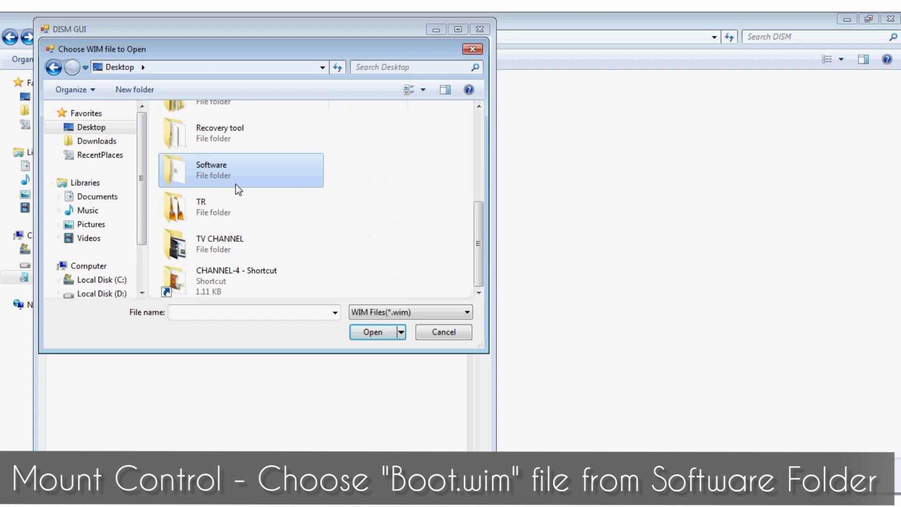
pyautogui.doubleClick(239, 190)
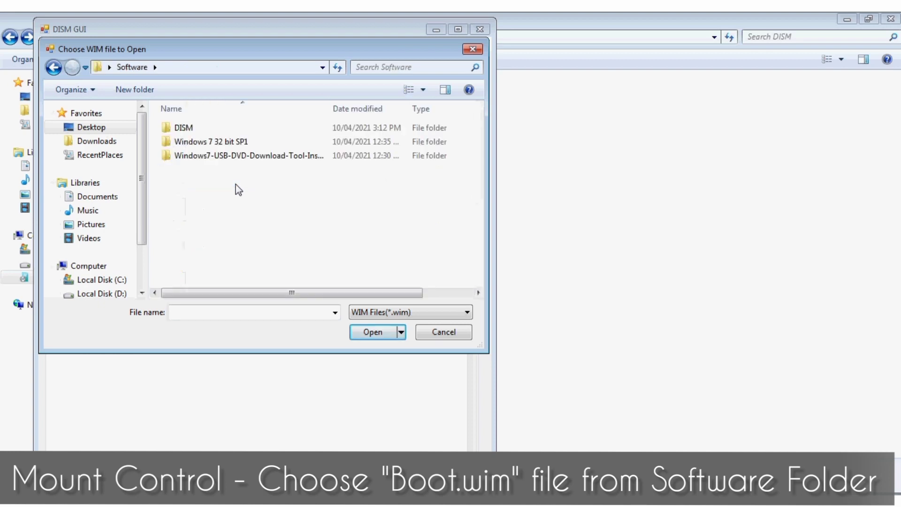
pyautogui.press('w')
pyautogui.press('d')
pyautogui.press('Return')
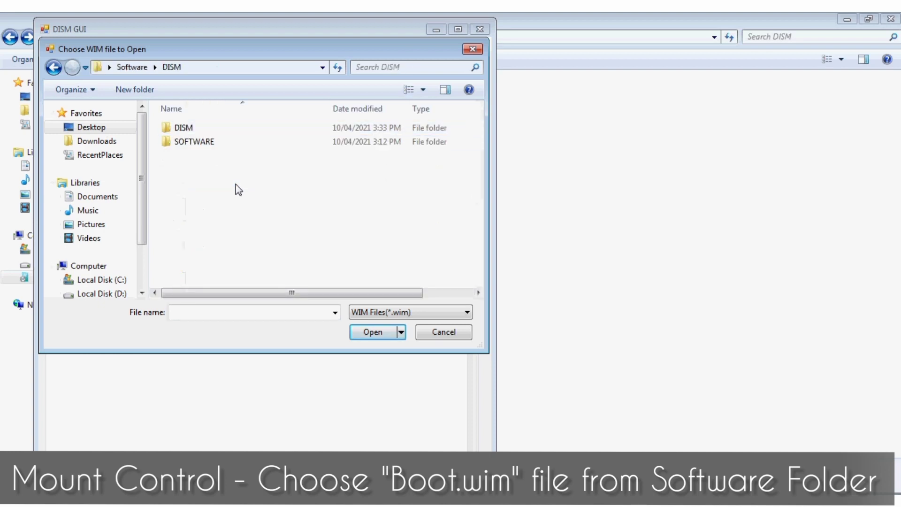
pyautogui.press('s')
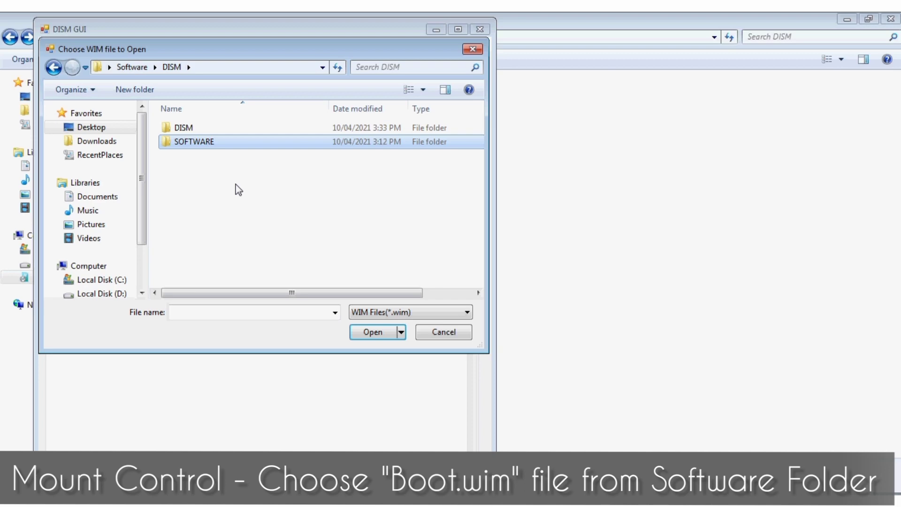
pyautogui.press('d')
pyautogui.press('Return')
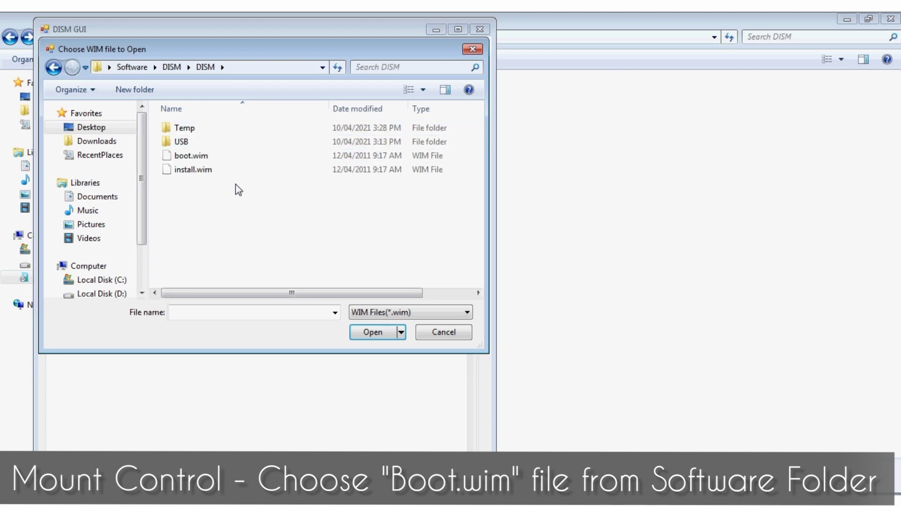
pyautogui.press('Down')
pyautogui.press('Down')
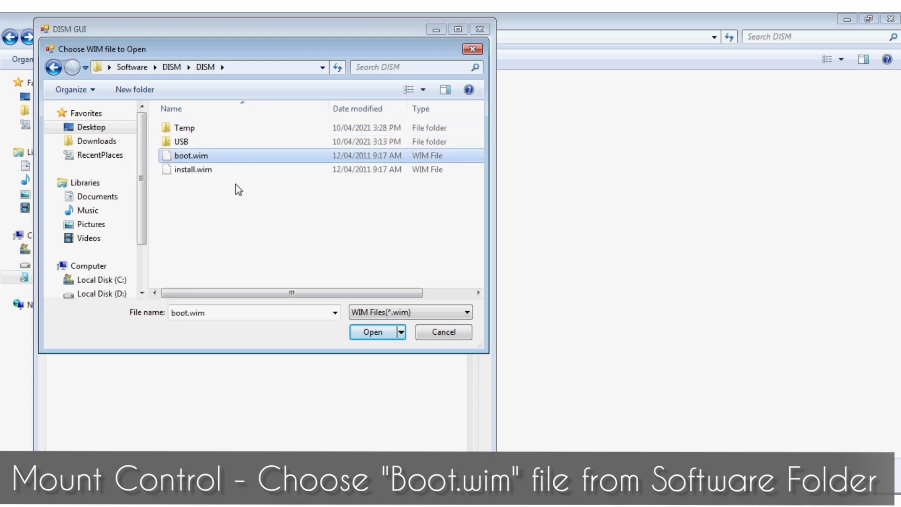
pyautogui.press('Return')
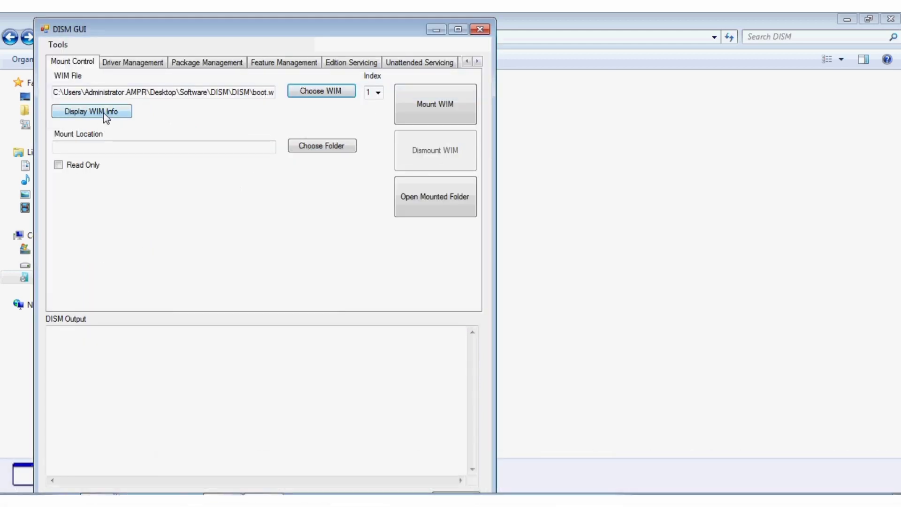
# Step: Display the WIM info of boot.wim and set the image index to 2
pyautogui.click(104, 113)
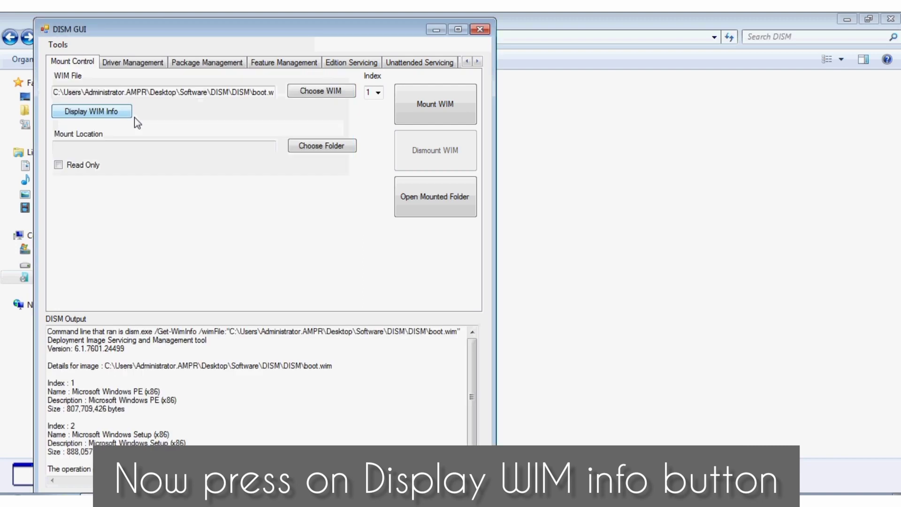
pyautogui.click(377, 94)
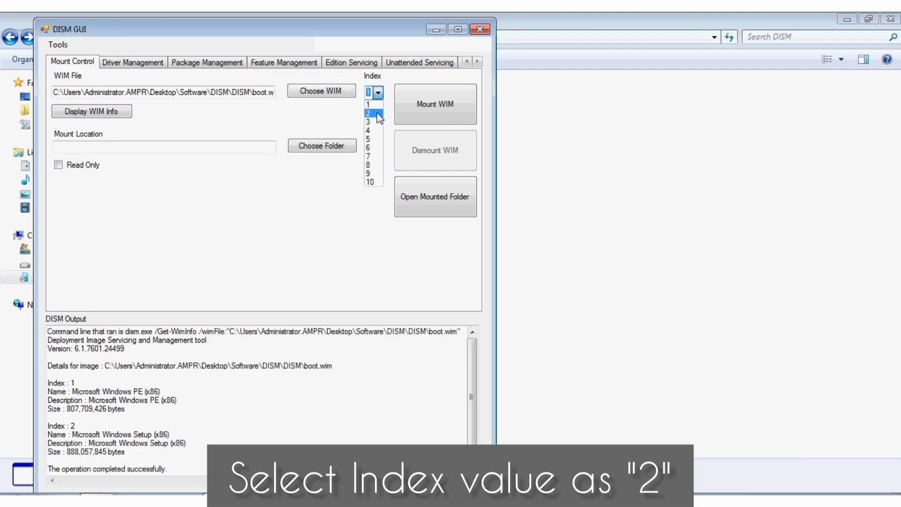
pyautogui.click(376, 113)
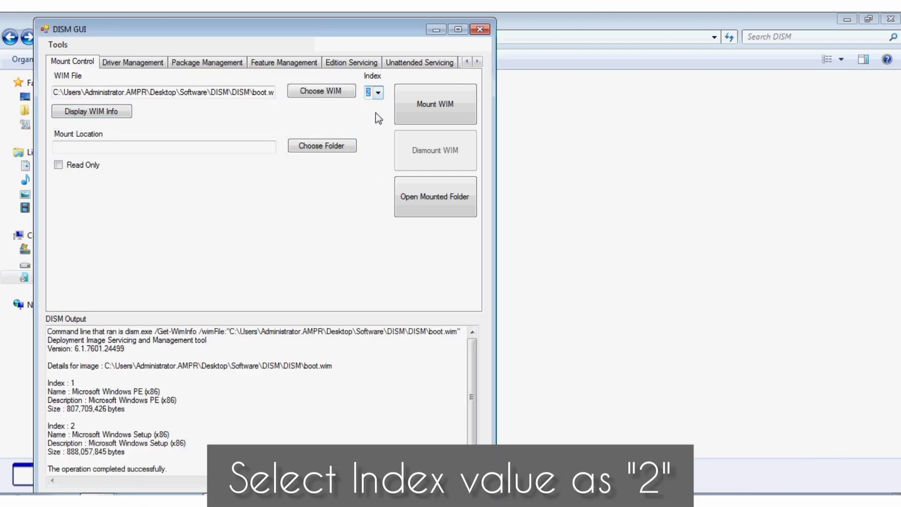
# Step: Browse for the mount location on Local Disk (C:), down to the DISM folder in the desktop's Software folder
pyautogui.click(332, 149)
pyautogui.click(398, 223)
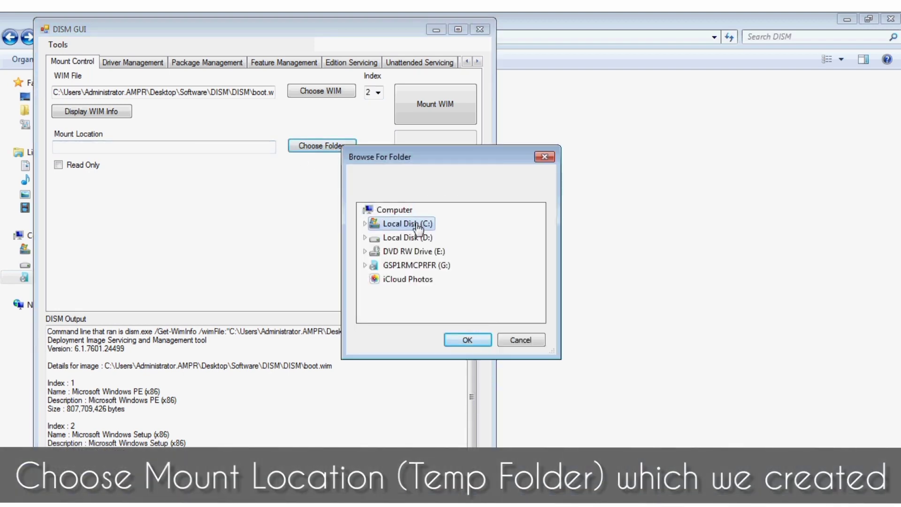
pyautogui.doubleClick(417, 225)
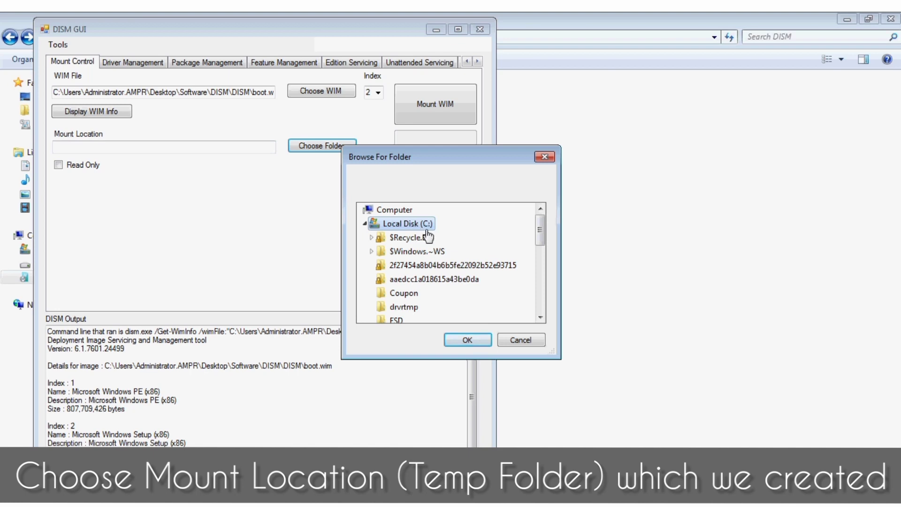
pyautogui.scroll(-5, 428, 236)
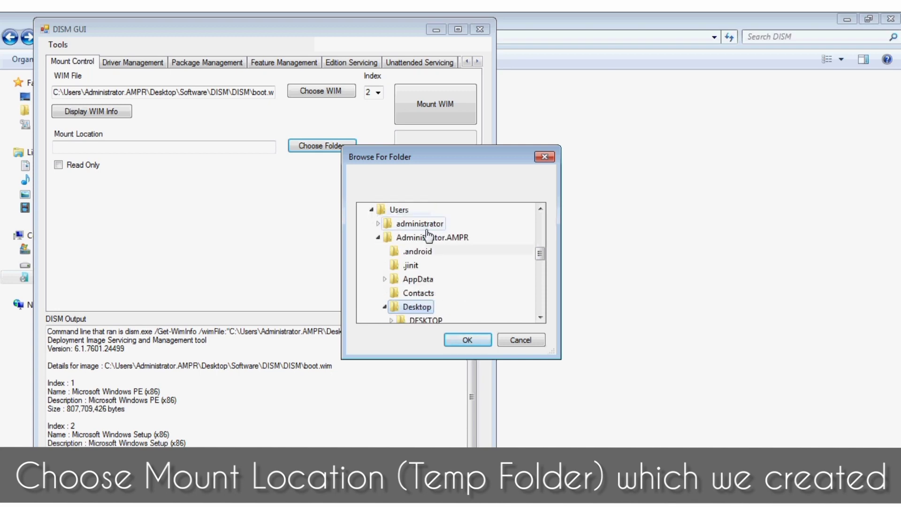
pyautogui.press('Down')
pyautogui.press('Down')
pyautogui.press('Down')
pyautogui.press('Down')
pyautogui.press('Right')
pyautogui.press('Down')
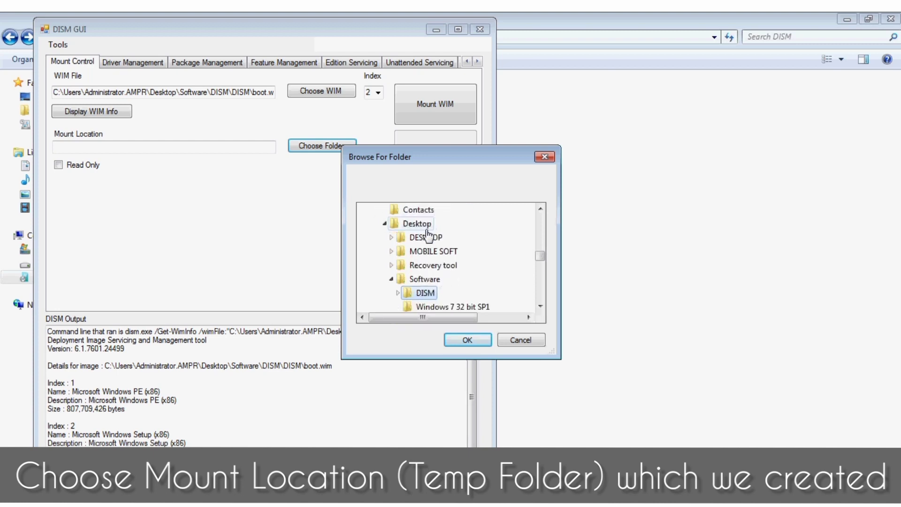
# Step: Set the Temp folder inside DISM\DISM as the mount location and mount the boot.wim image
pyautogui.press('Down')
pyautogui.press('Up')
pyautogui.press('Right')
pyautogui.press('Down')
pyautogui.press('Down')
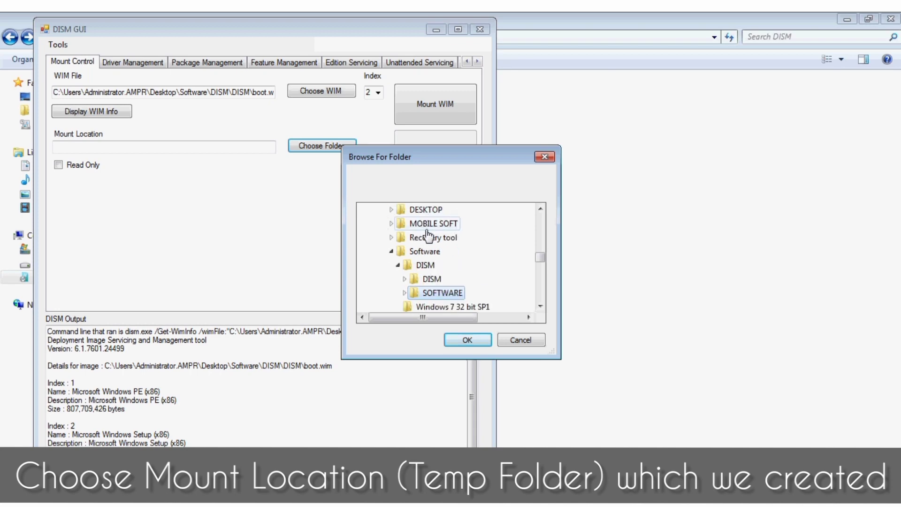
pyautogui.press('Up')
pyautogui.press('Right')
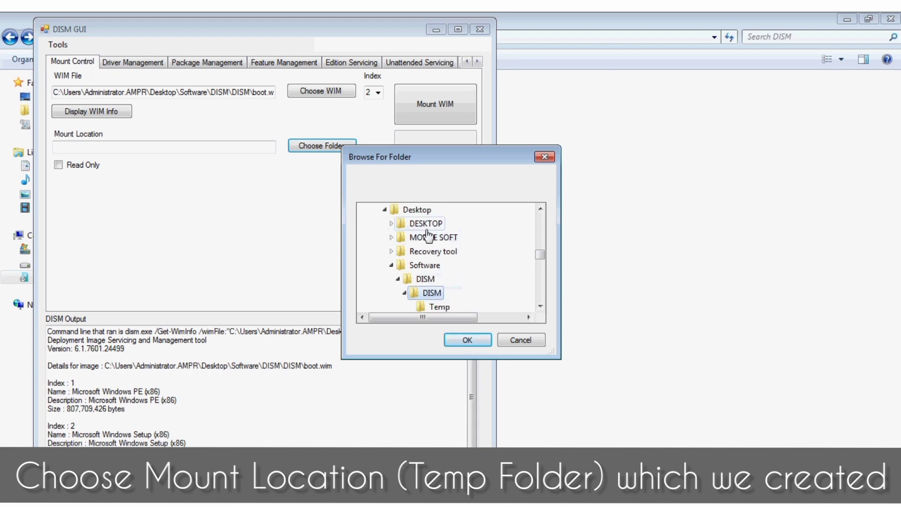
pyautogui.press('Down')
pyautogui.press('Return')
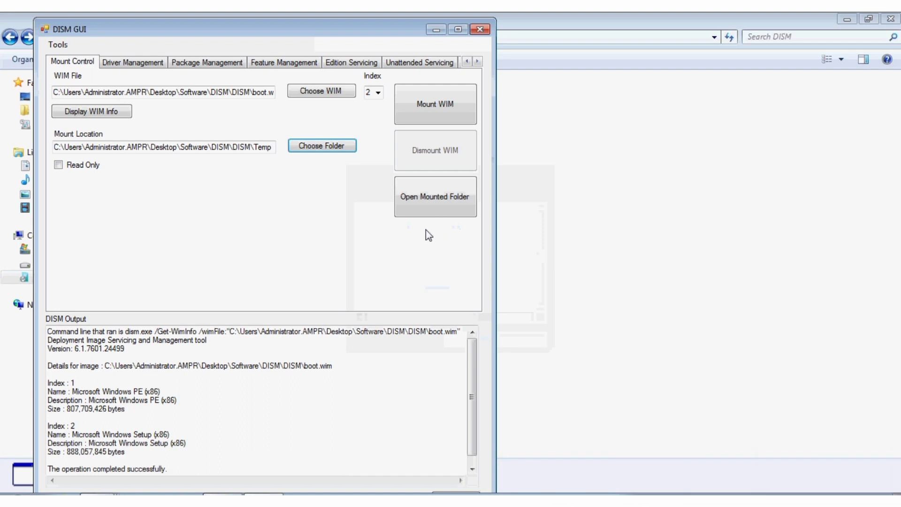
pyautogui.click(423, 114)
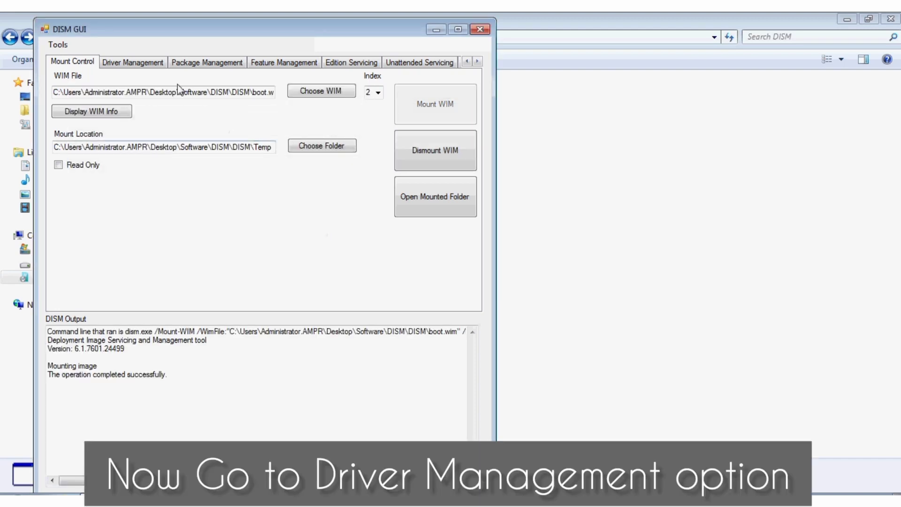
# Step: List the mounted image's third-party drivers and browse for the driver folder down to the user profile's Desktop folder
pyautogui.click(157, 66)
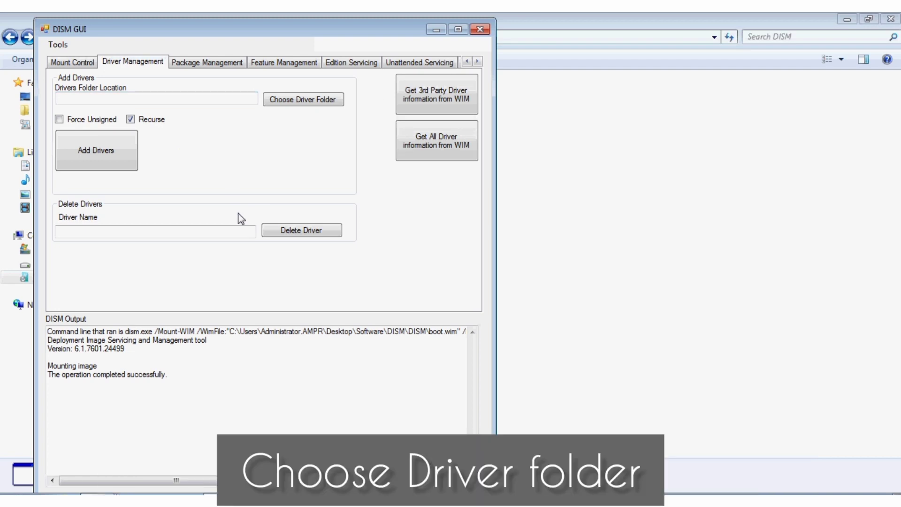
pyautogui.click(437, 94)
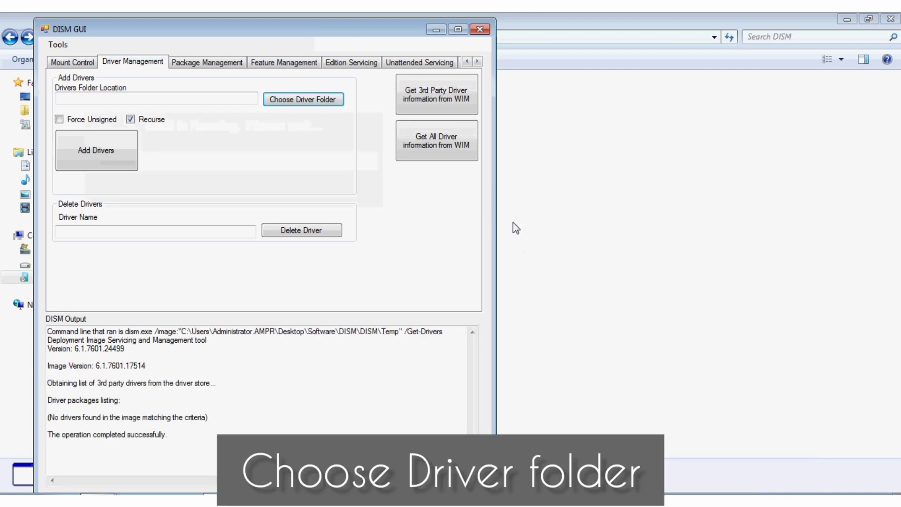
pyautogui.click(297, 99)
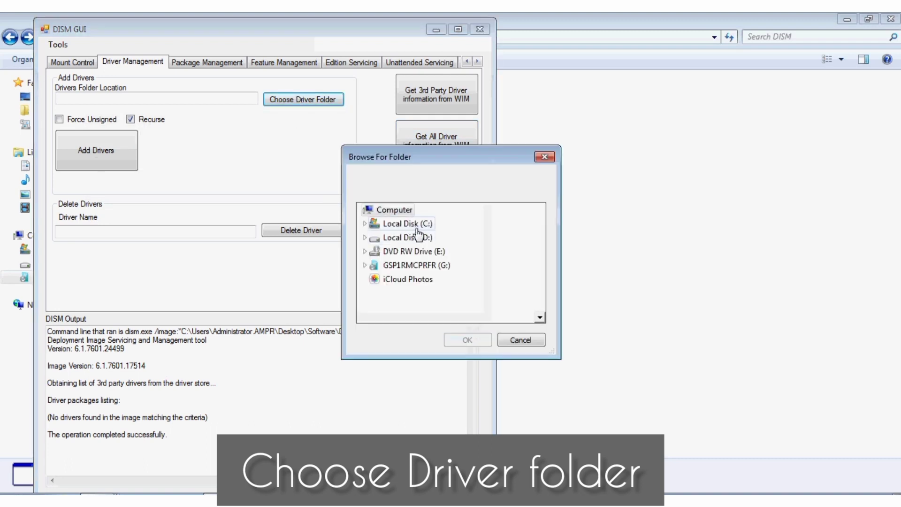
pyautogui.doubleClick(417, 224)
pyautogui.press('u')
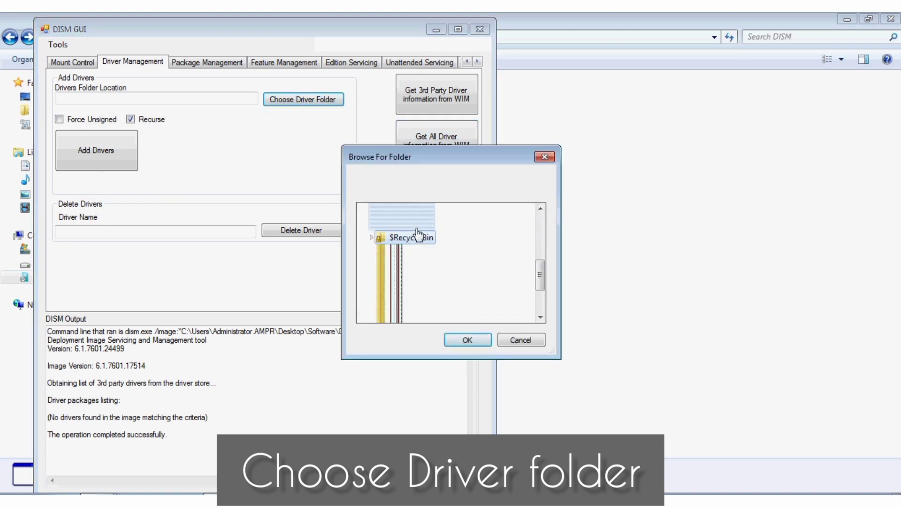
pyautogui.press('Right')
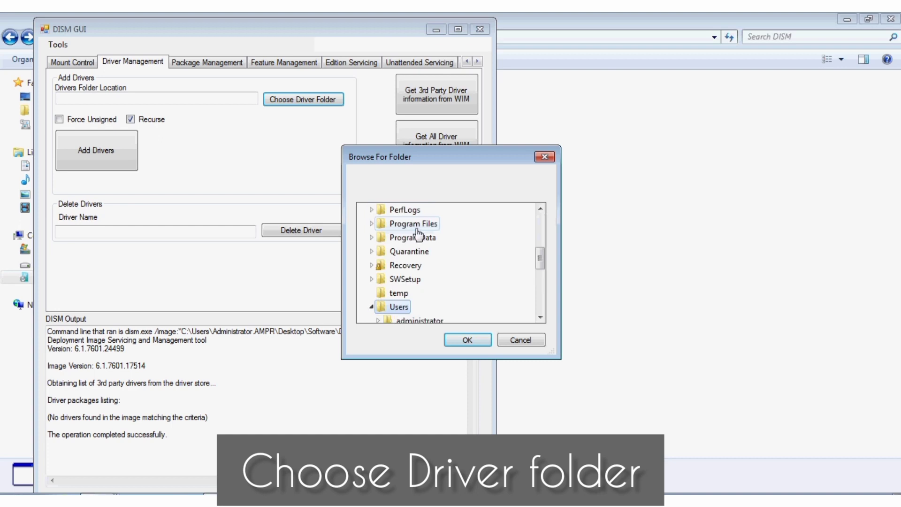
pyautogui.press('Down')
pyautogui.press('Down')
pyautogui.press('Right')
pyautogui.press('d')
pyautogui.press('Right')
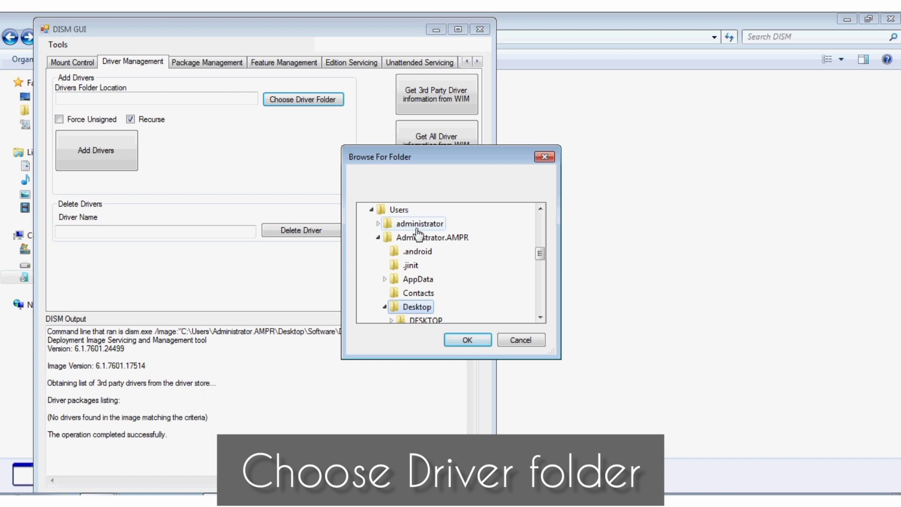
# Step: Choose the USB driver folder under Software\DISM\DISM and add its drivers to the mounted boot.wim image
pyautogui.press('Down')
pyautogui.press('Down')
pyautogui.press('Down')
pyautogui.press('Down')
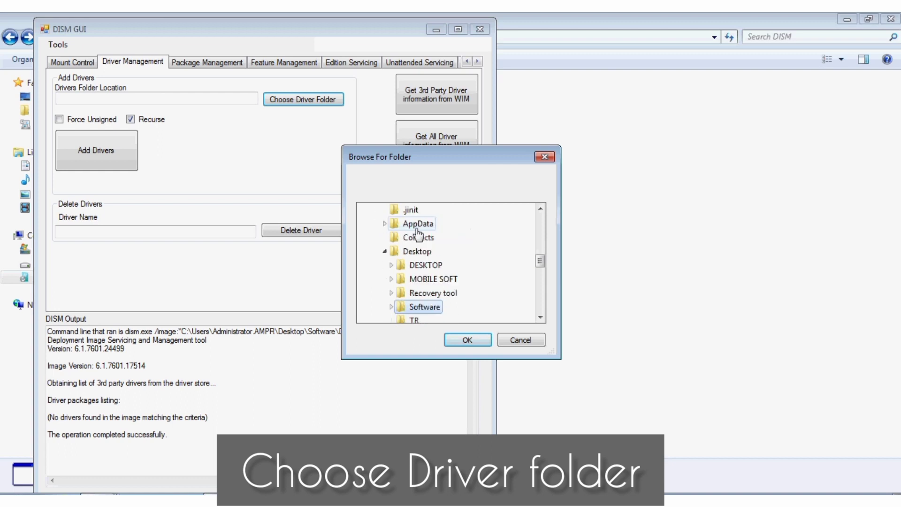
pyautogui.press('Right')
pyautogui.press('Down')
pyautogui.press('Right')
pyautogui.press('Down')
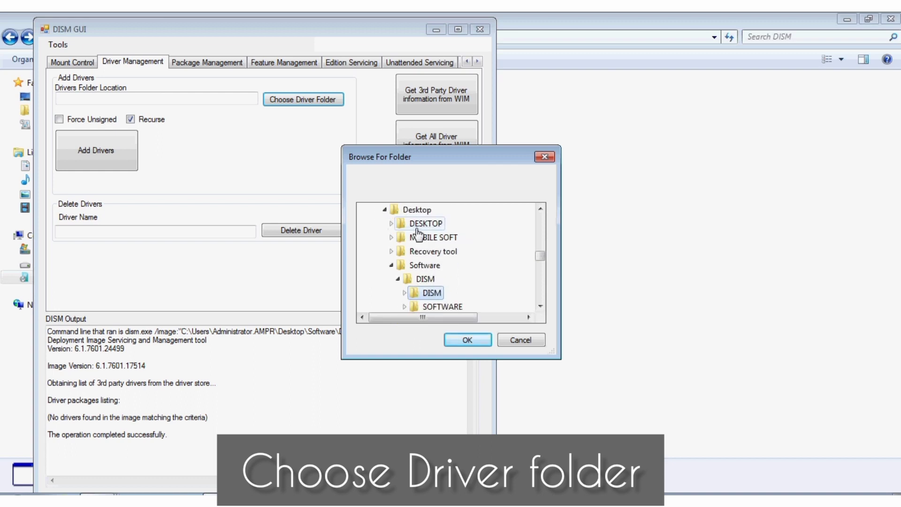
pyautogui.press('Right')
pyautogui.press('Down')
pyautogui.press('Down')
pyautogui.press('Down')
pyautogui.press('Down')
pyautogui.press('Return')
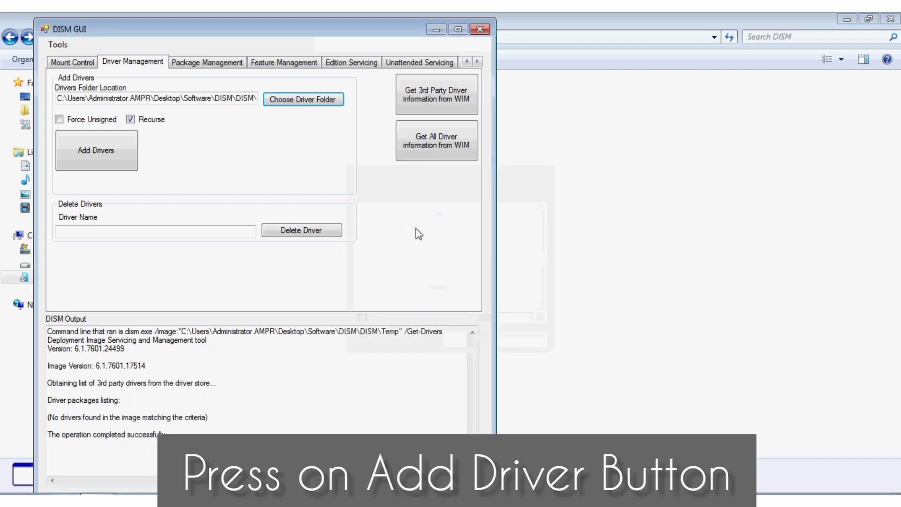
pyautogui.click(102, 158)
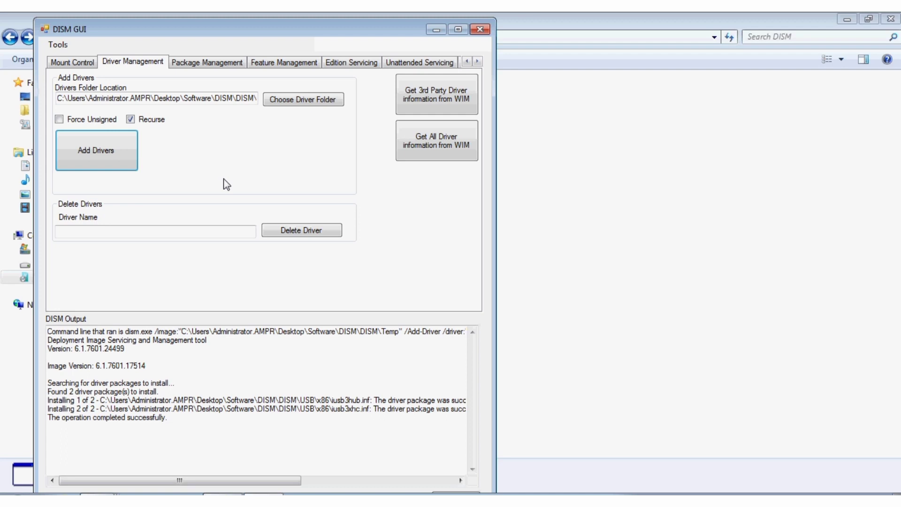
# Step: Dismount the boot.wim image and commit the changes
pyautogui.click(89, 63)
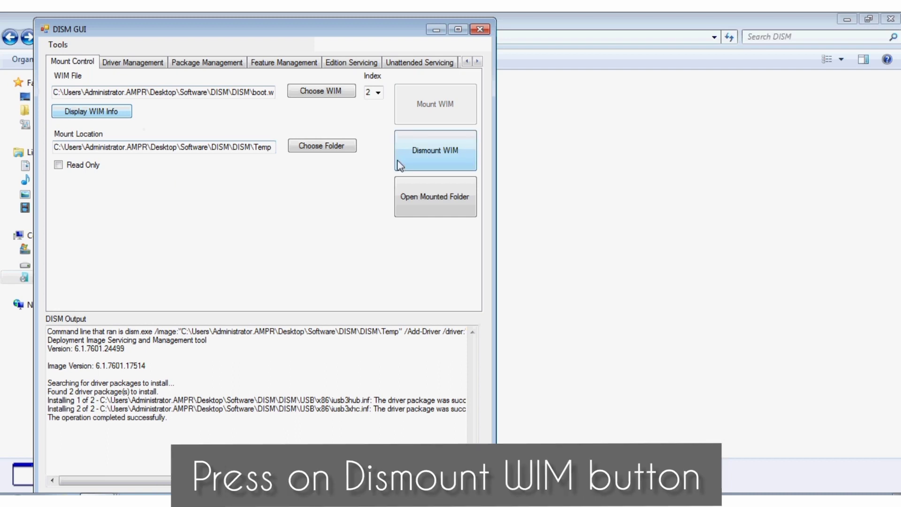
pyautogui.click(436, 150)
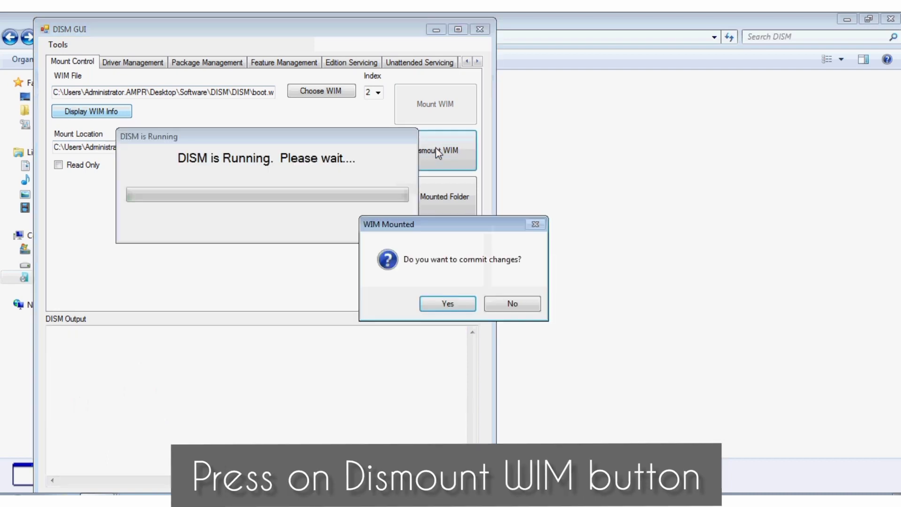
pyautogui.click(448, 300)
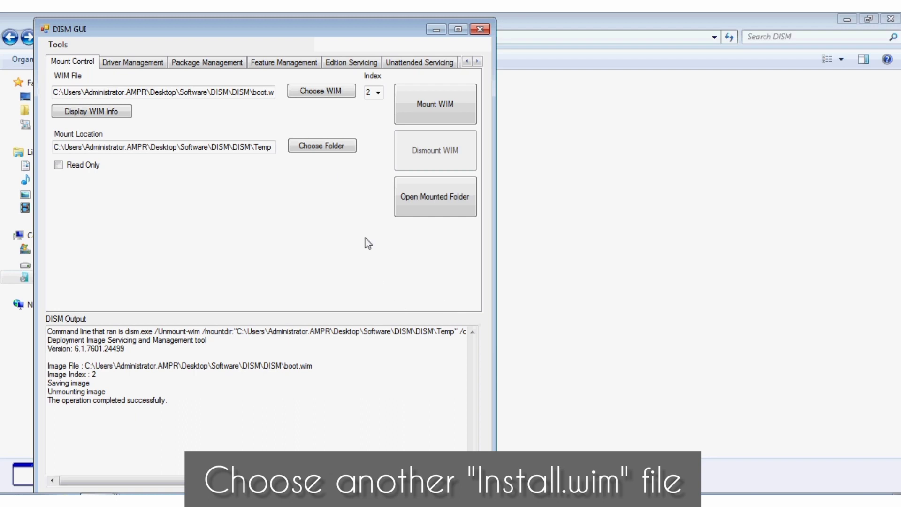
# Step: Choose install.wim from the Desktop's Software\DISM\DISM folder as the WIM file
pyautogui.click(329, 90)
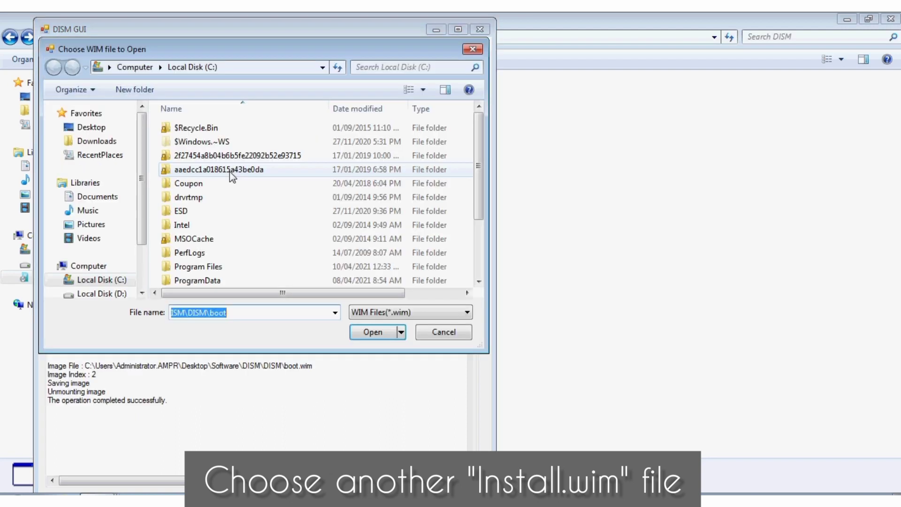
pyautogui.click(113, 128)
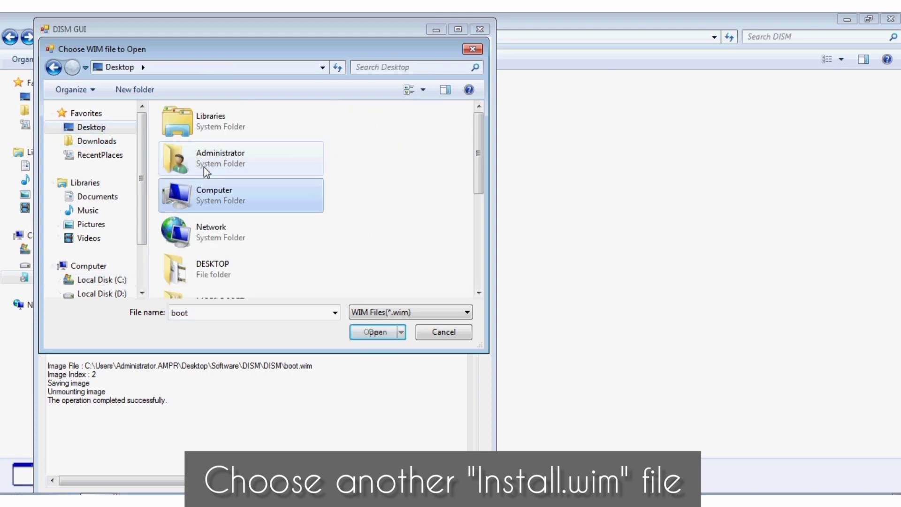
pyautogui.scroll(-5, 204, 167)
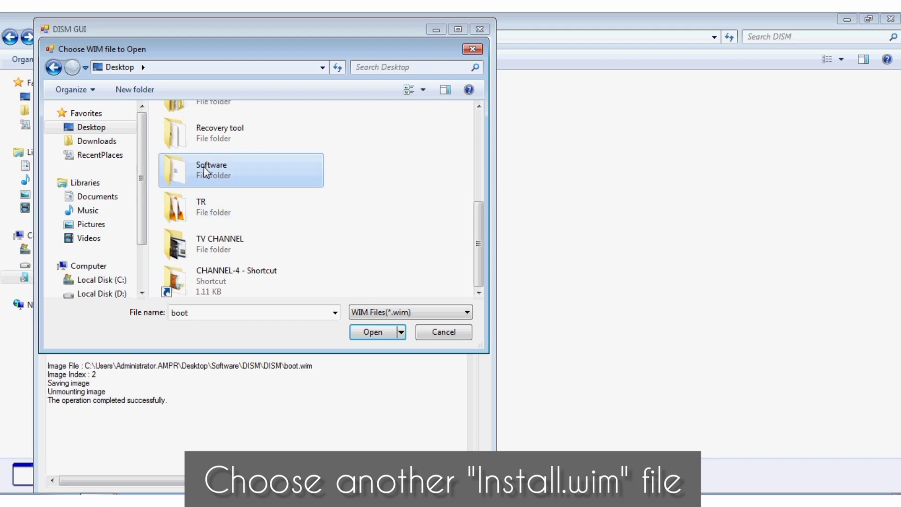
pyautogui.doubleClick(204, 167)
pyautogui.doubleClick(183, 128)
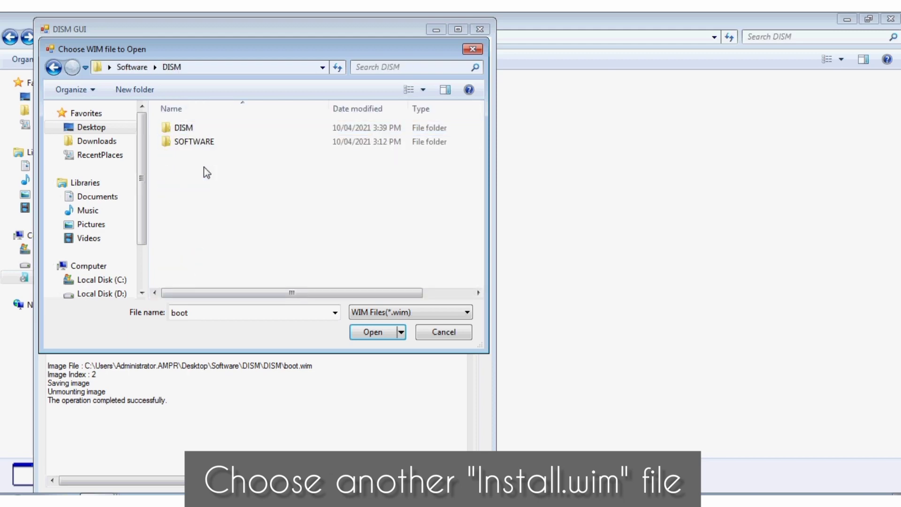
pyautogui.press('Return')
pyautogui.press('Down')
pyautogui.press('Down')
pyautogui.doubleClick(204, 169)
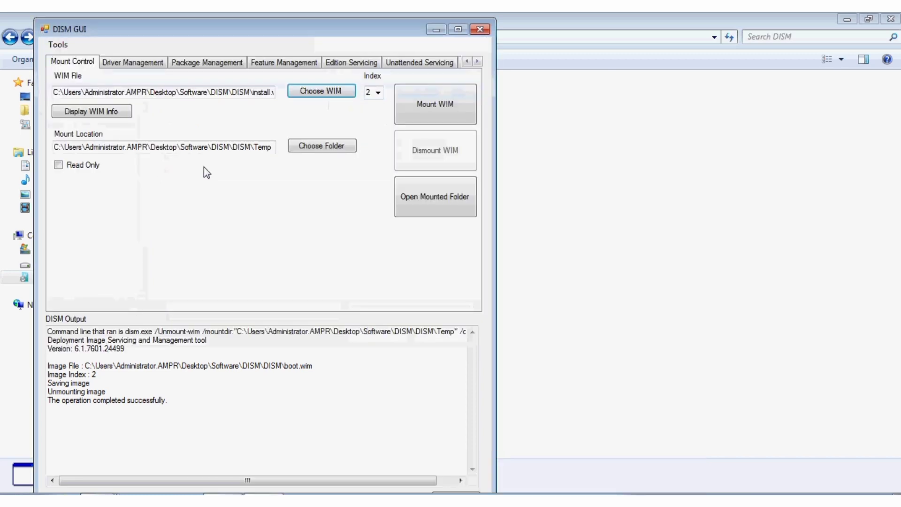
# Step: Display the WIM info for install.wim and mount the image at index 3
pyautogui.click(117, 113)
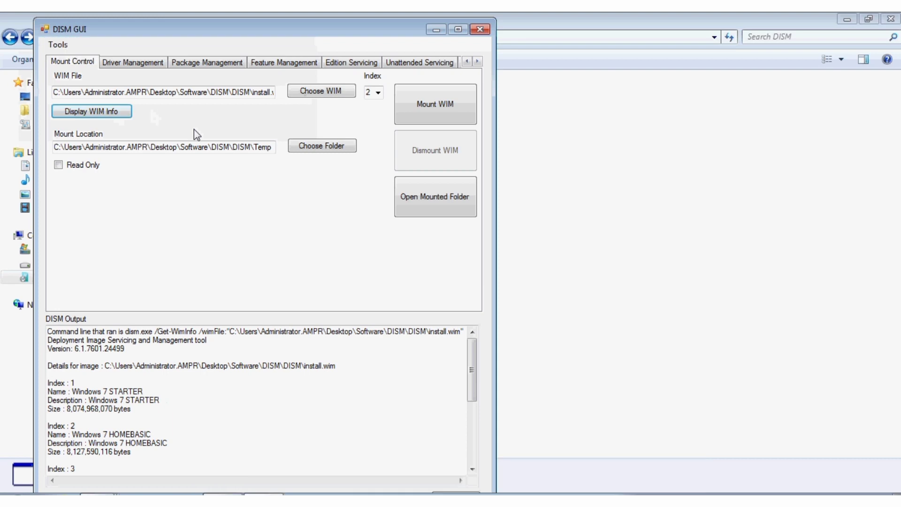
pyautogui.click(377, 93)
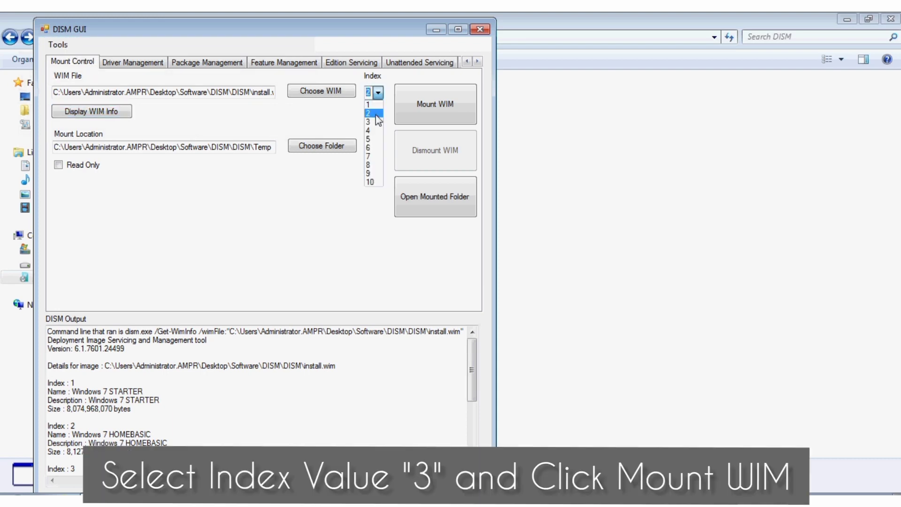
pyautogui.click(375, 120)
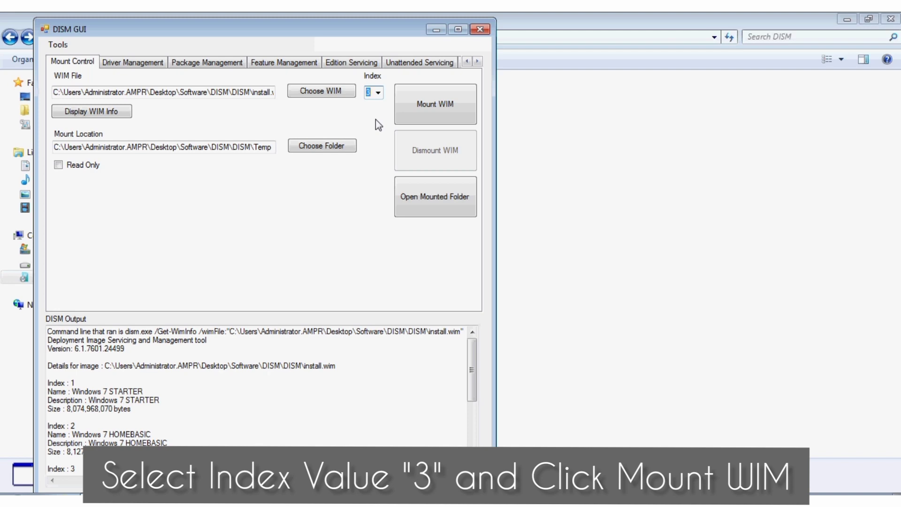
pyautogui.click(421, 110)
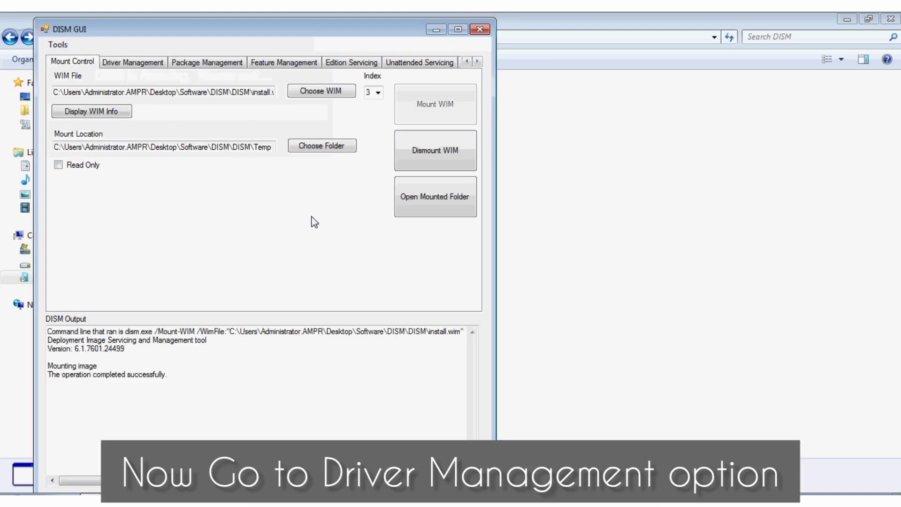
# Step: Add the USB drivers to the mounted install.wim image, and dismount it with the changes committed
pyautogui.click(158, 67)
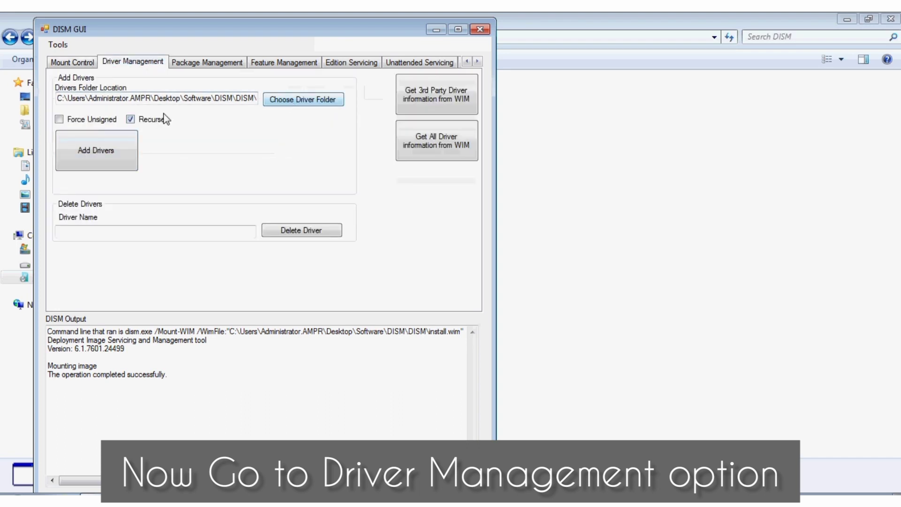
pyautogui.click(103, 153)
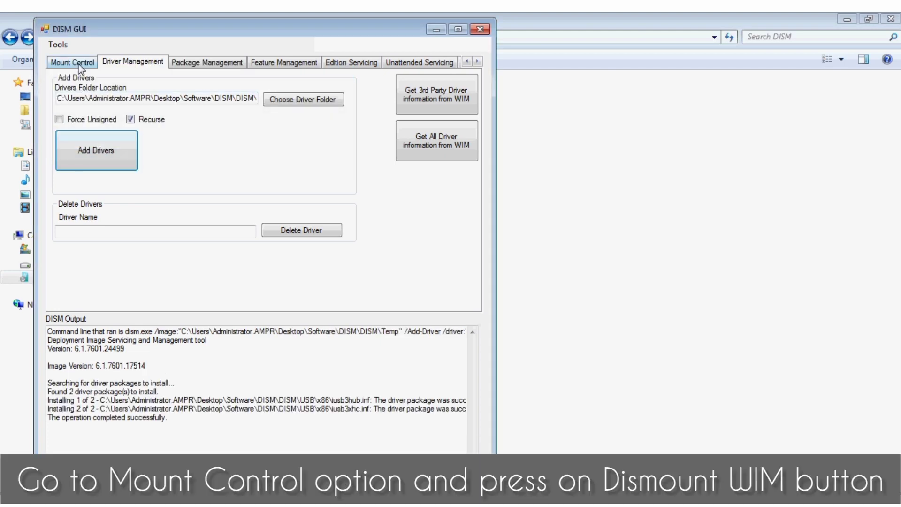
pyautogui.click(80, 63)
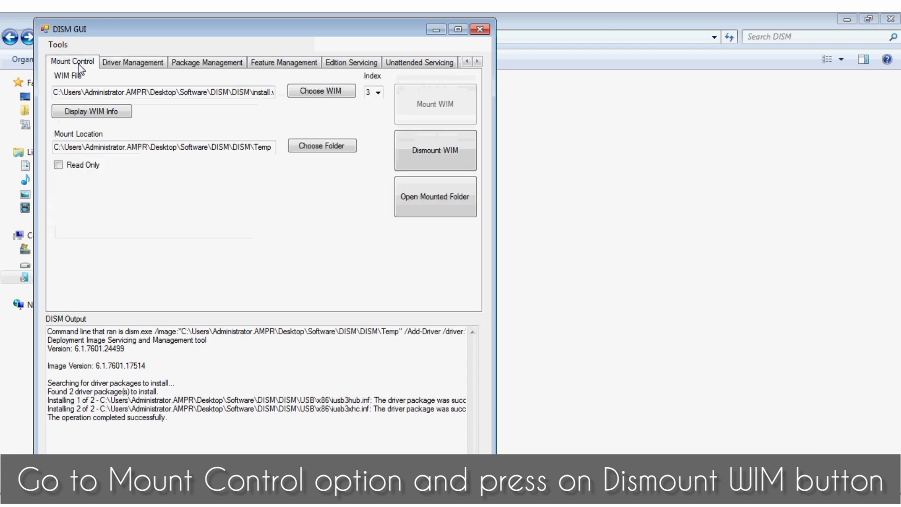
pyautogui.click(425, 158)
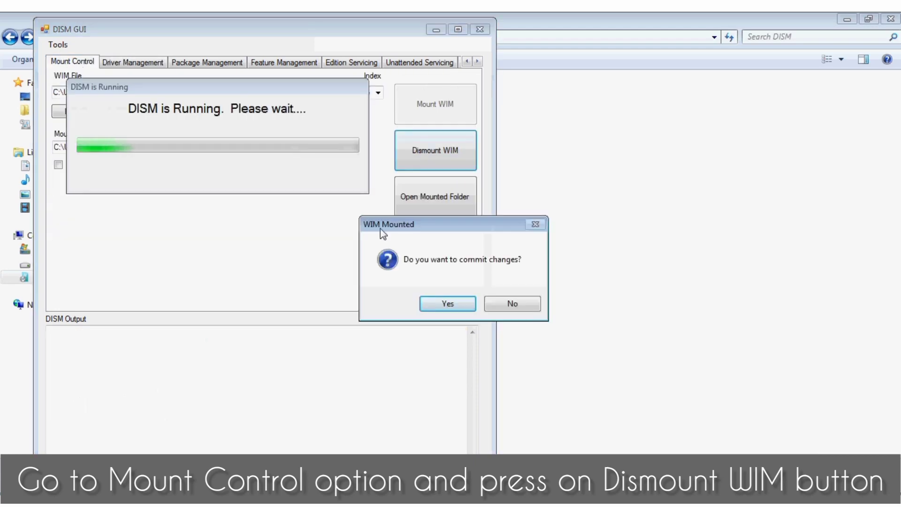
pyautogui.click(438, 303)
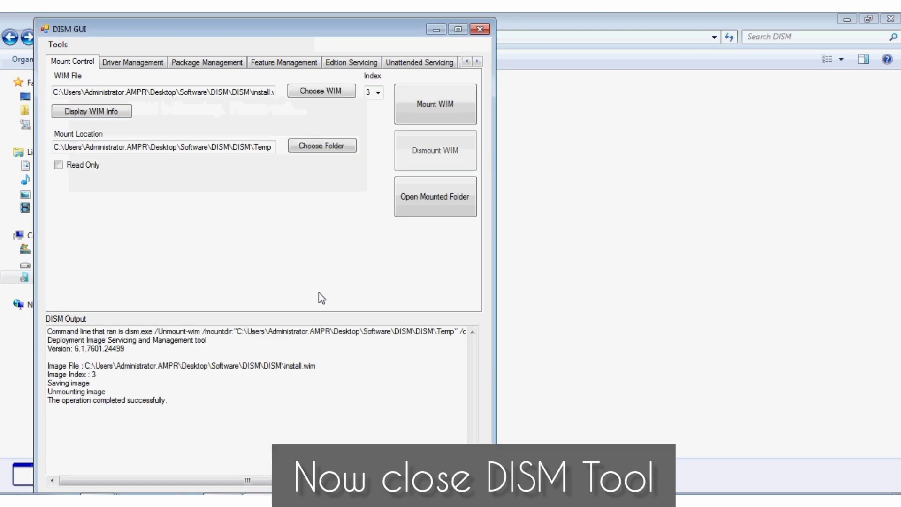
# Step: Close DISM GUI and switch to the pen drive's sources folder window in Windows Explorer
pyautogui.moveTo(374, 31); pyautogui.dragTo(647, 64)
pyautogui.hotkey('alt', 'F4')
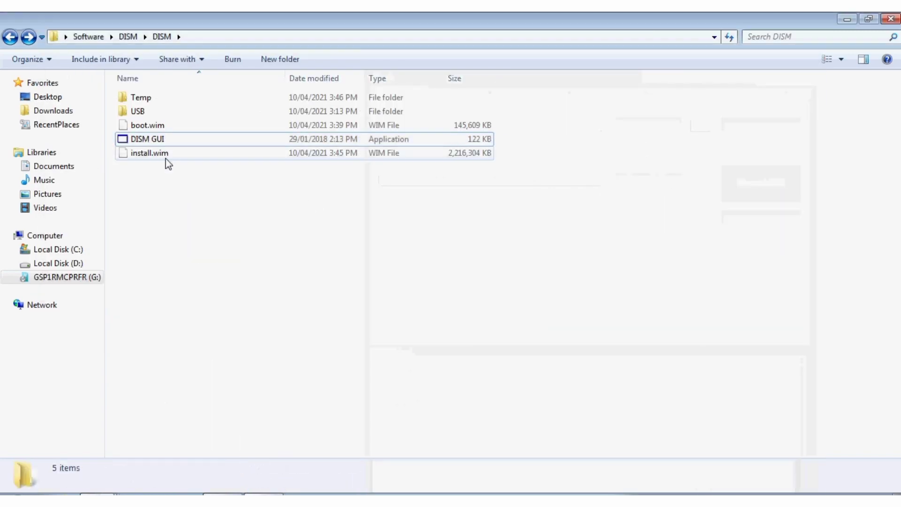
pyautogui.click(164, 156)
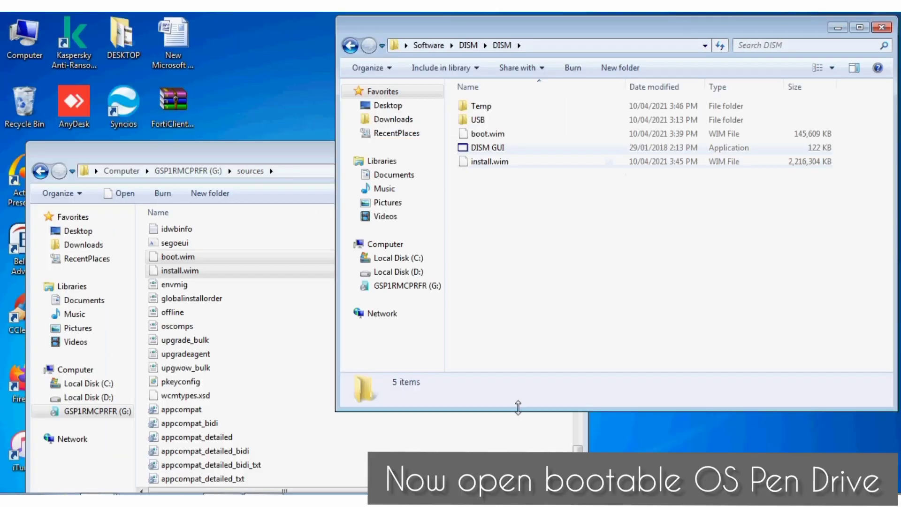
pyautogui.click(517, 440)
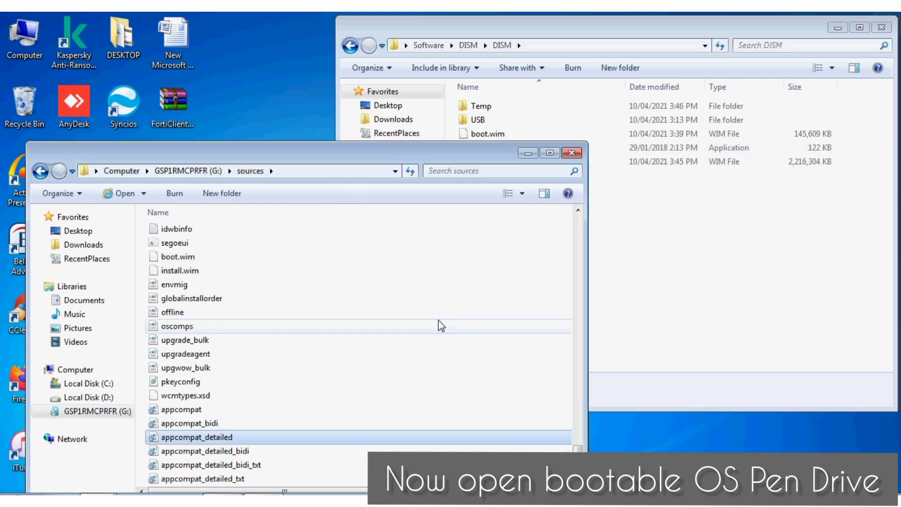
# Step: Widen the pen drive's sources window to show file dates and sizes, and move it so the DISM folder's files stay uncovered
pyautogui.moveTo(587, 236); pyautogui.dragTo(735, 286)
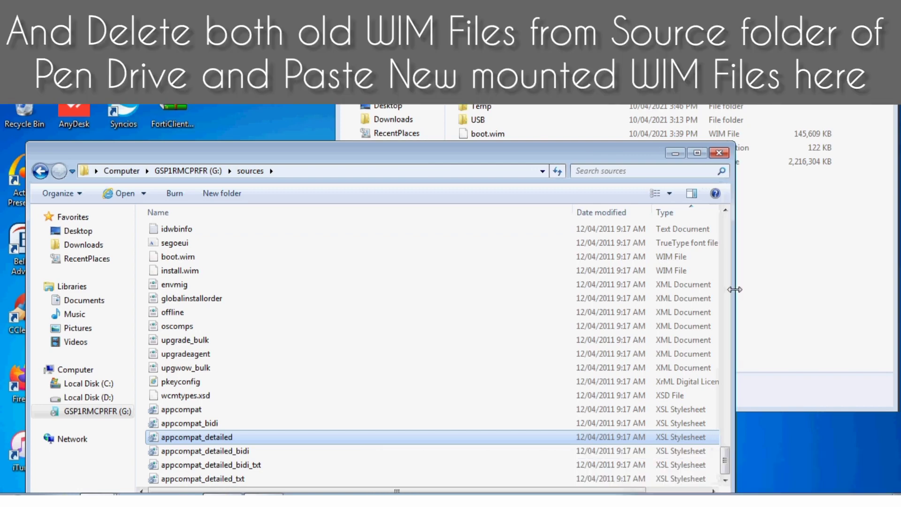
pyautogui.click(446, 259)
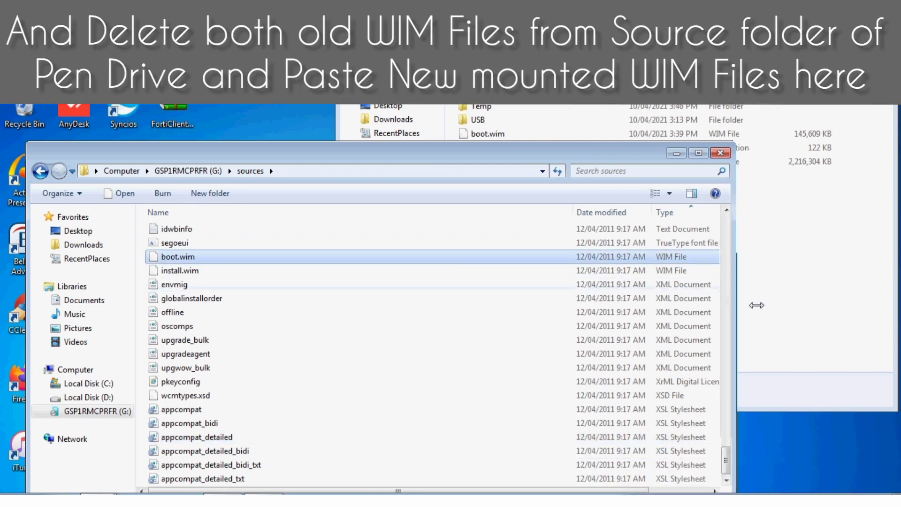
pyautogui.moveTo(735, 300); pyautogui.dragTo(898, 342)
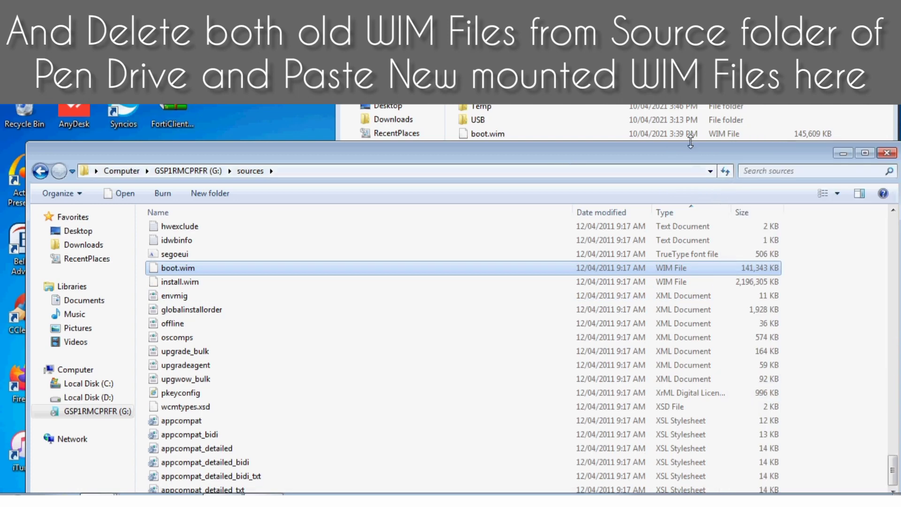
pyautogui.moveTo(693, 153); pyautogui.dragTo(697, 206)
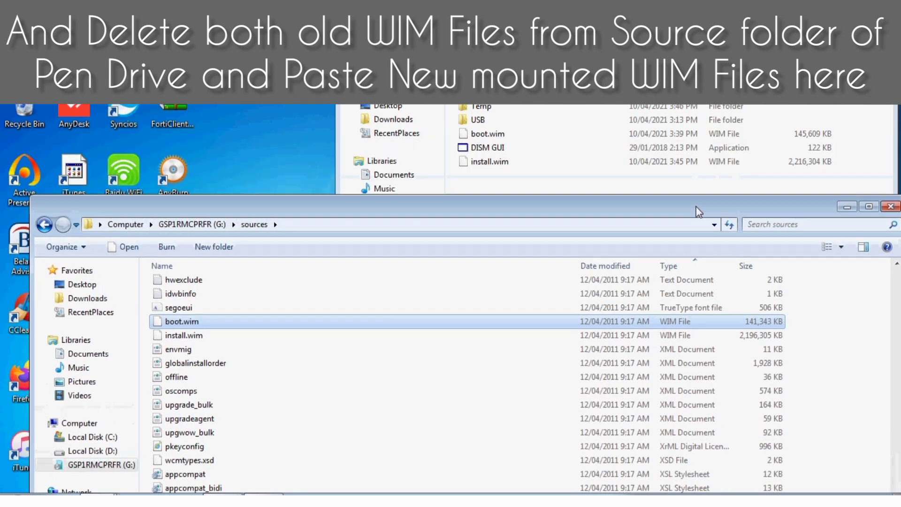
# Step: Permanently delete the old boot.wim and install.wim from the pen drive's sources folder
pyautogui.click(626, 336)
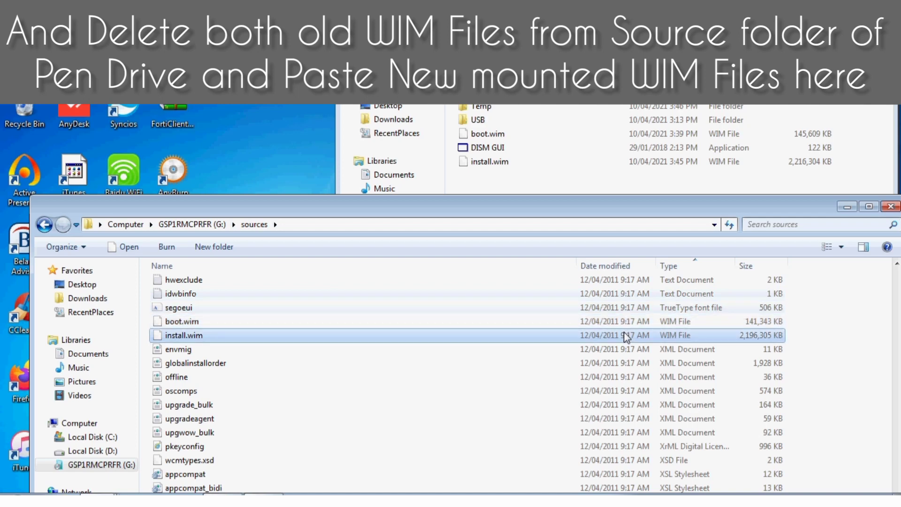
pyautogui.keyDown('ctrl'); pyautogui.click(613, 322); pyautogui.keyUp('ctrl')
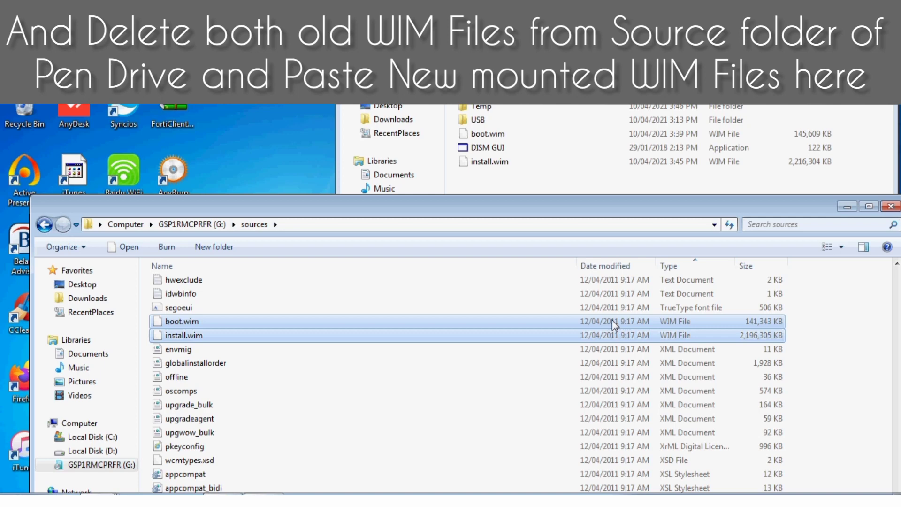
pyautogui.doubleClick(545, 213)
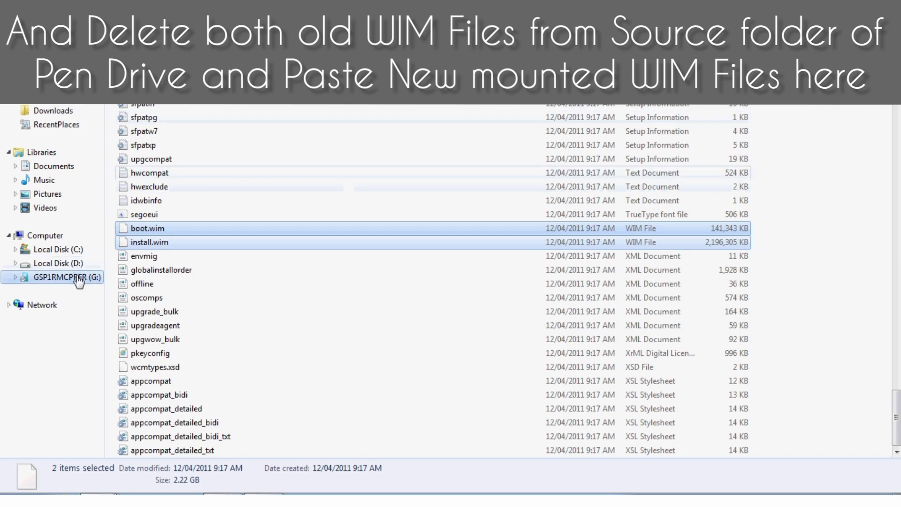
pyautogui.click(217, 239)
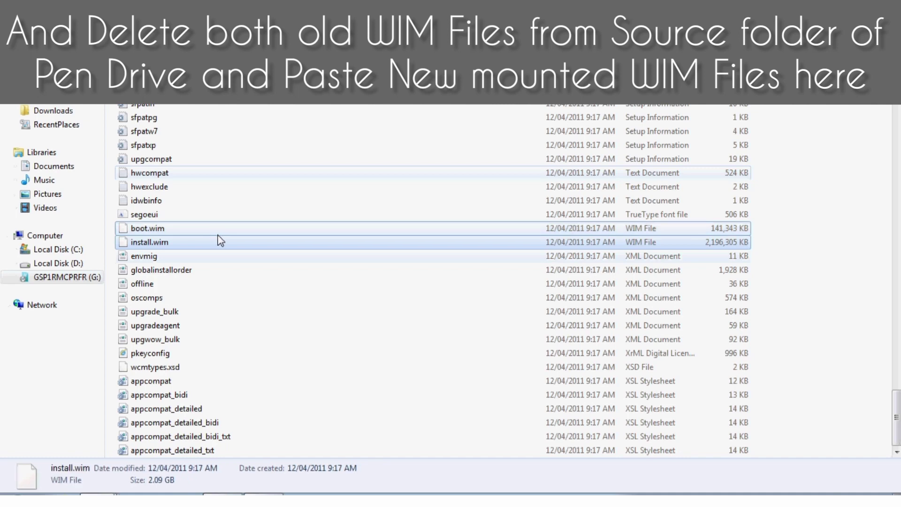
pyautogui.click(220, 230)
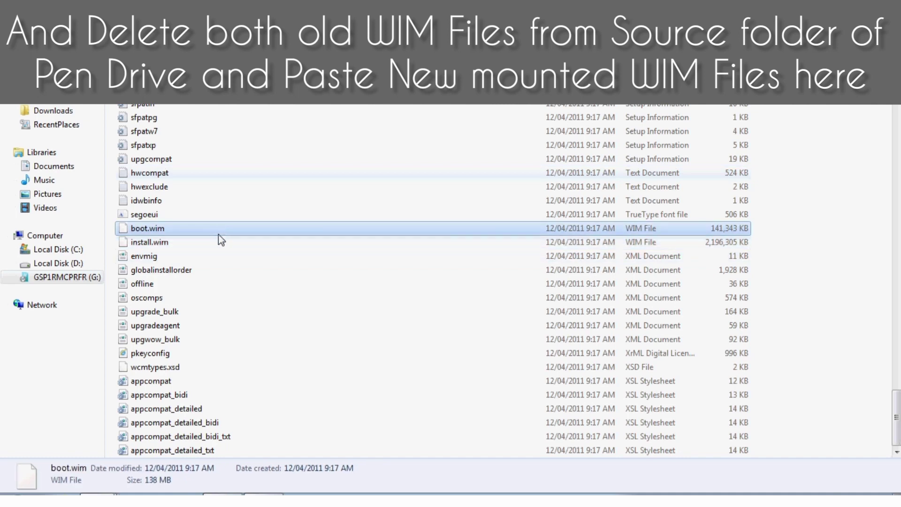
pyautogui.keyDown('shift'); pyautogui.click(220, 242); pyautogui.keyUp('shift')
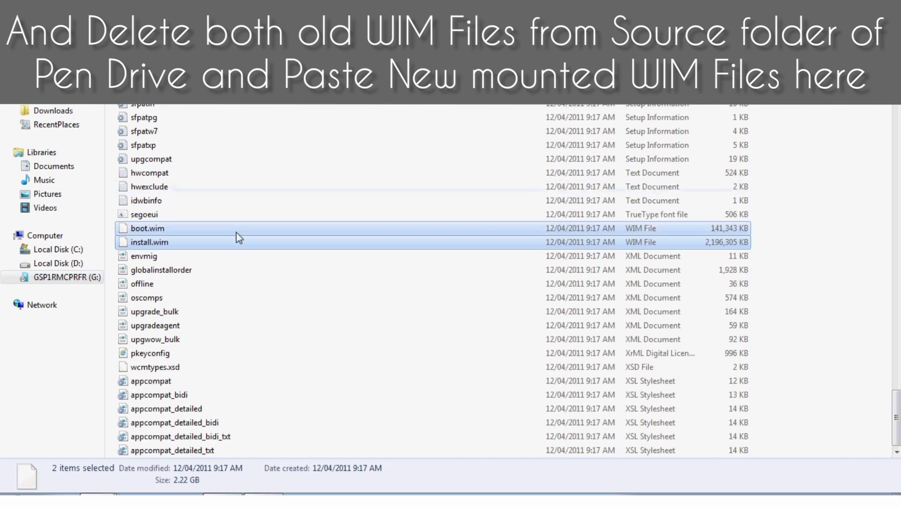
pyautogui.press('Delete')
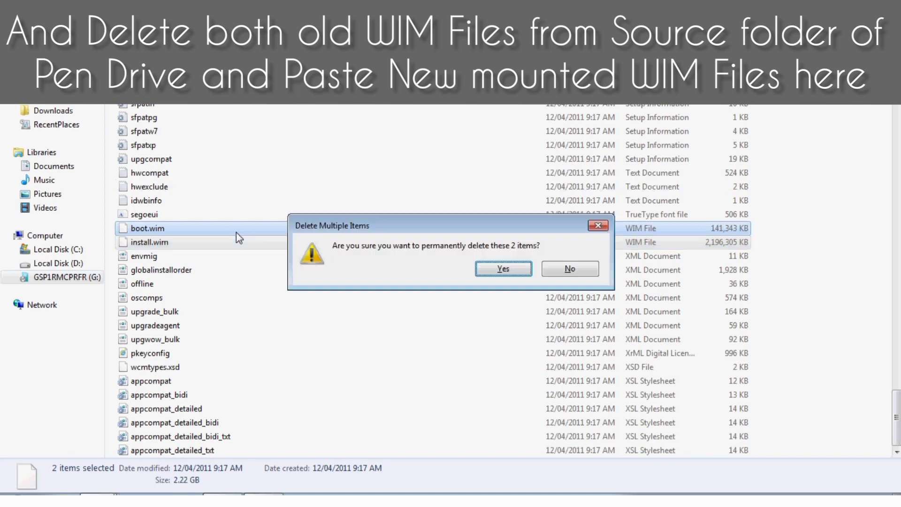
pyautogui.click(505, 269)
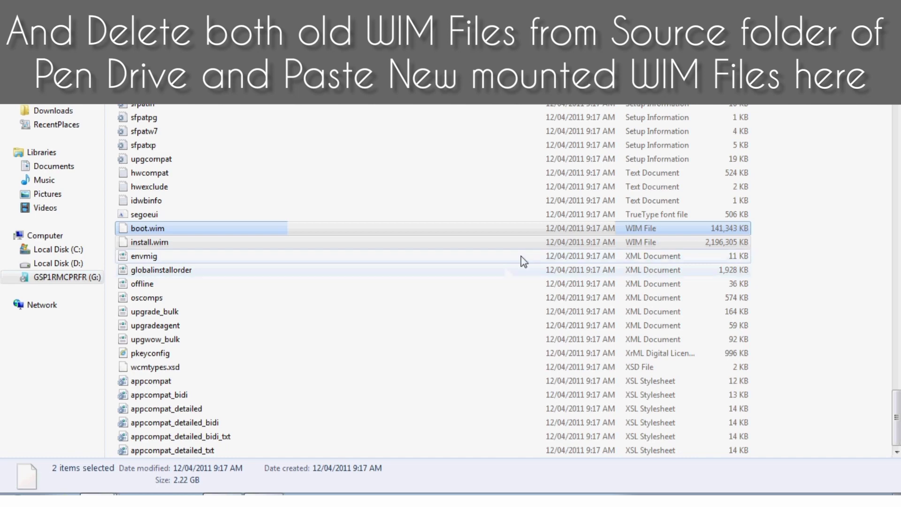
pyautogui.press('Delete')
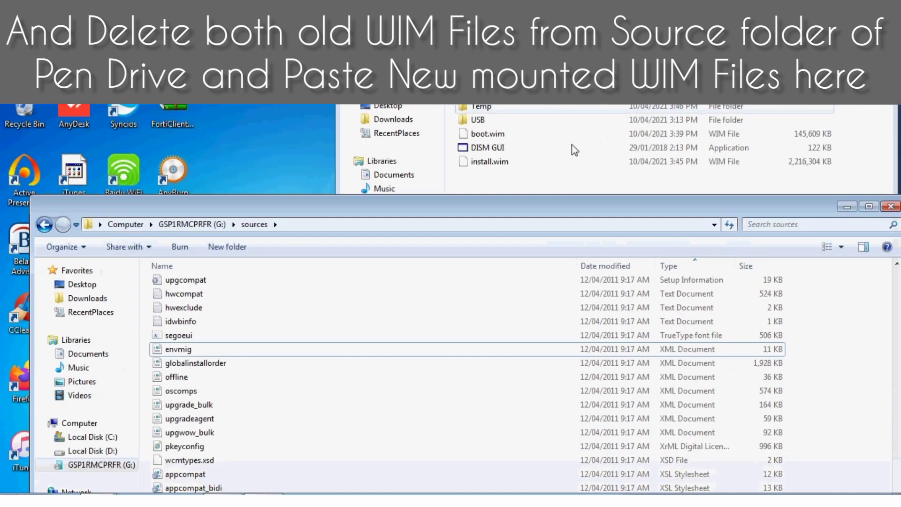
# Step: Copy the updated boot.wim and install.wim from the DISM folder into the pen drive's sources folder
pyautogui.click(513, 134)
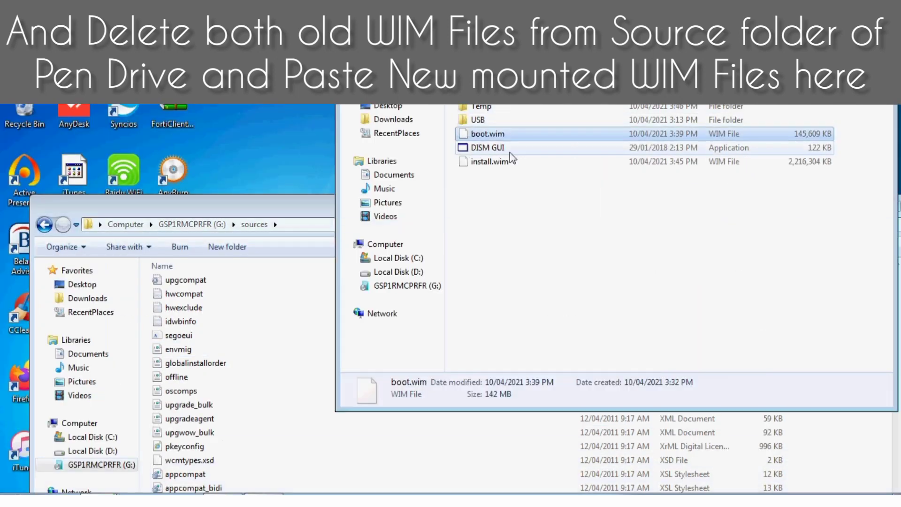
pyautogui.keyDown('ctrl'); pyautogui.click(509, 164); pyautogui.keyUp('ctrl')
pyautogui.rightClick(509, 164)
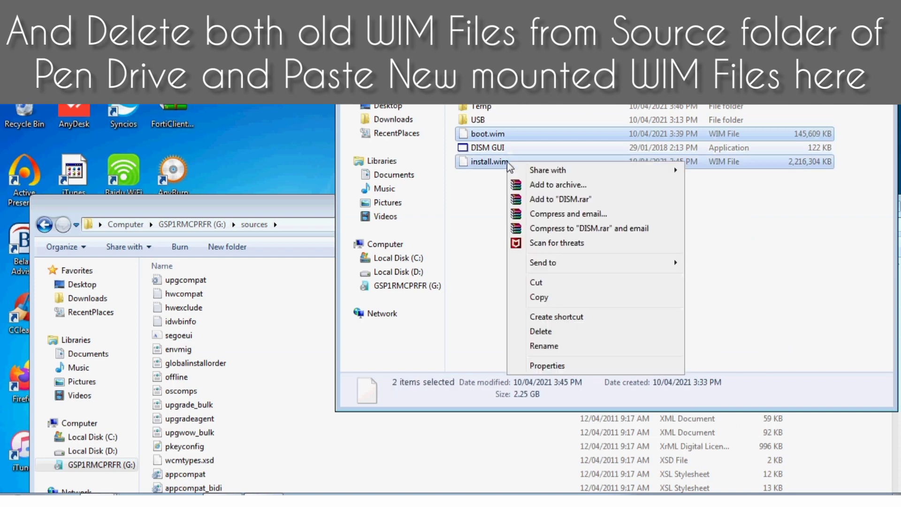
pyautogui.click(536, 297)
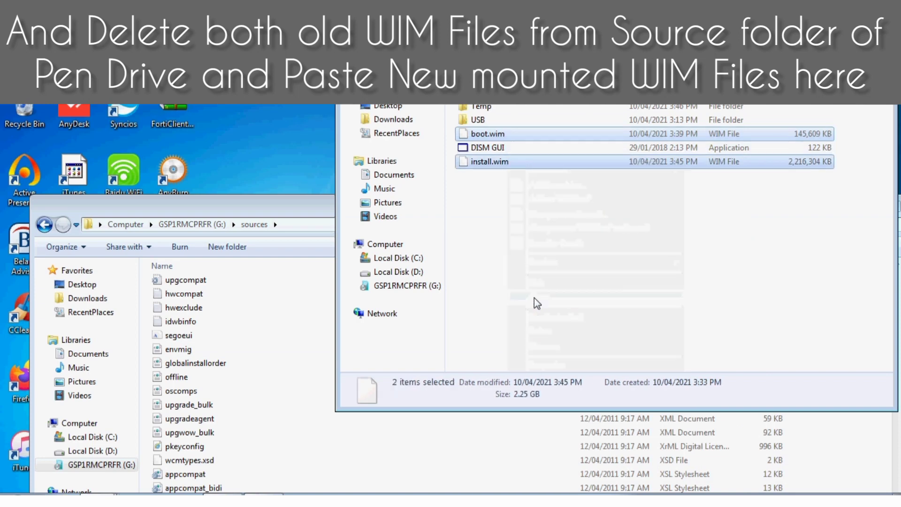
pyautogui.click(284, 303)
pyautogui.rightClick(283, 303)
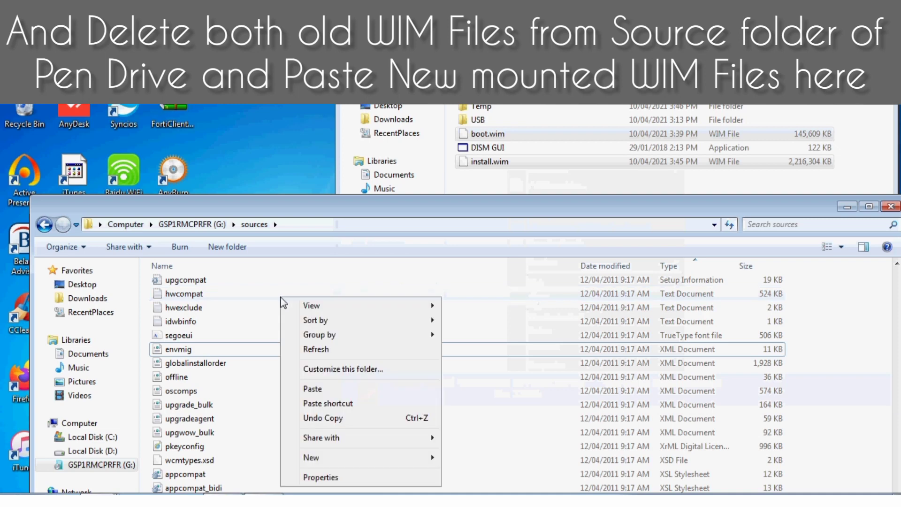
pyautogui.doubleClick(412, 209)
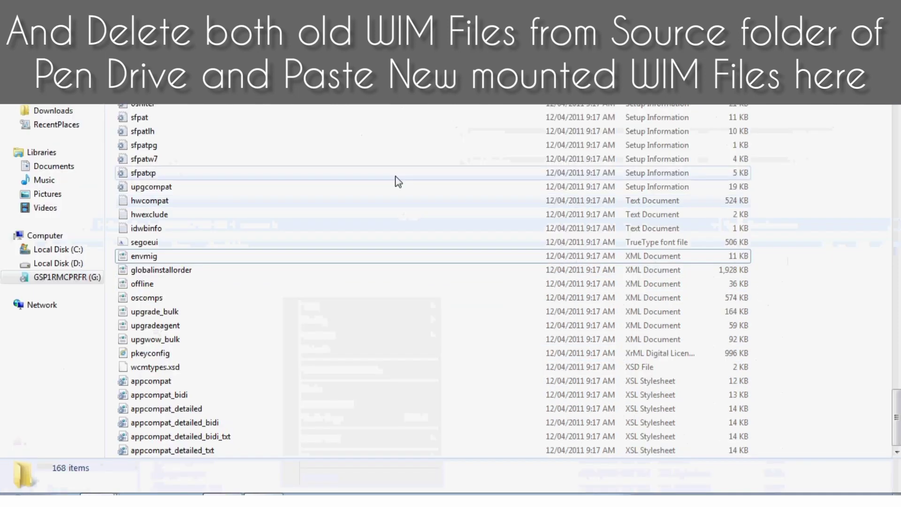
pyautogui.rightClick(397, 181)
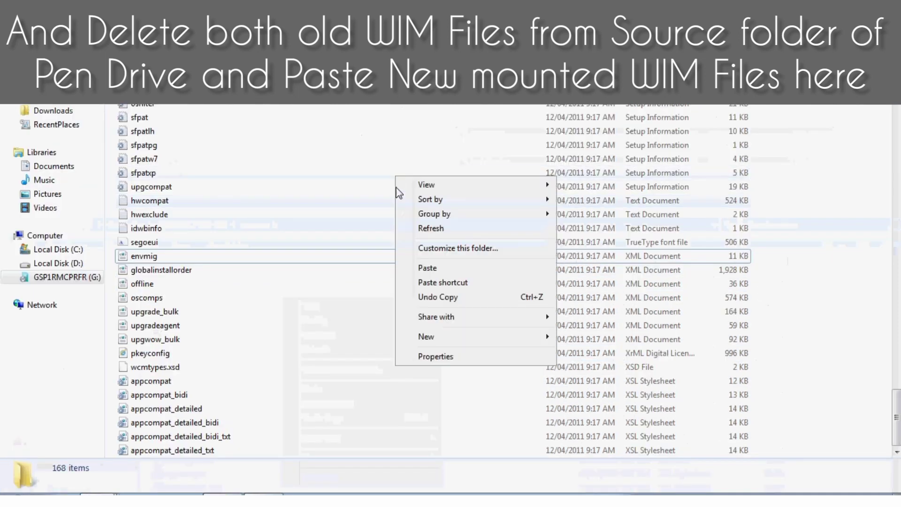
pyautogui.click(429, 268)
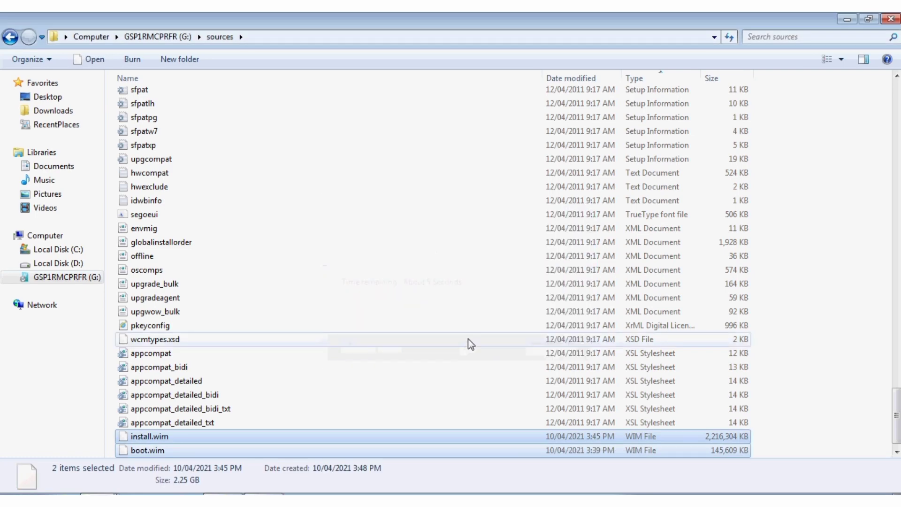
# Step: Close the pen drive's sources window, then bring up DISM GUI and exit it
pyautogui.click(891, 20)
pyautogui.moveTo(803, 27); pyautogui.dragTo(588, 67)
pyautogui.click(281, 488)
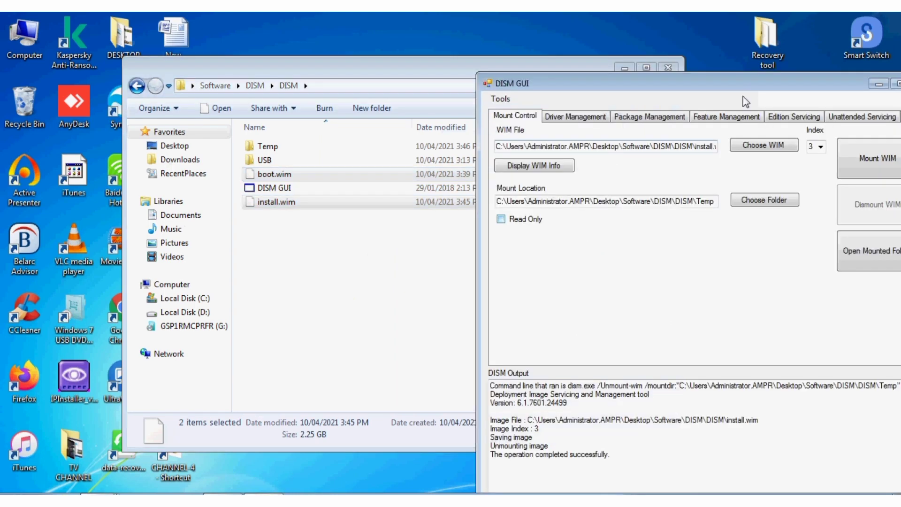
pyautogui.moveTo(746, 89); pyautogui.dragTo(707, 84)
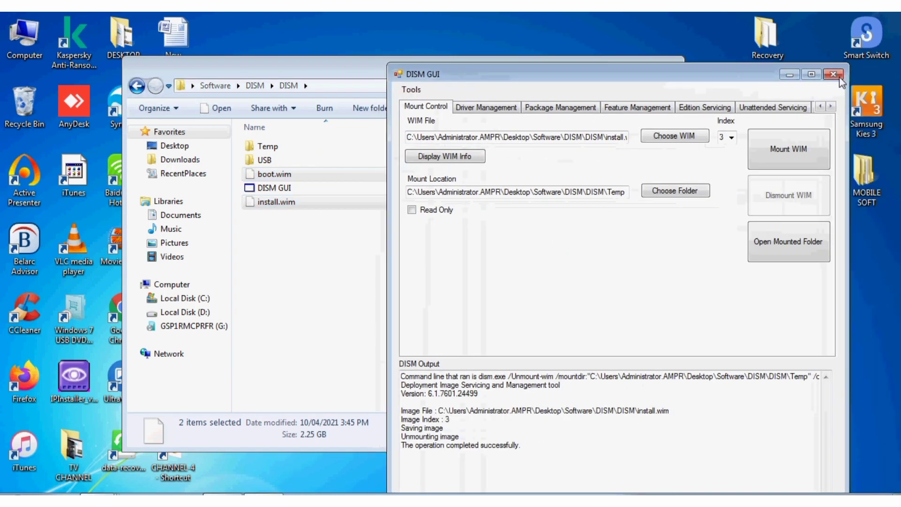
pyautogui.click(839, 77)
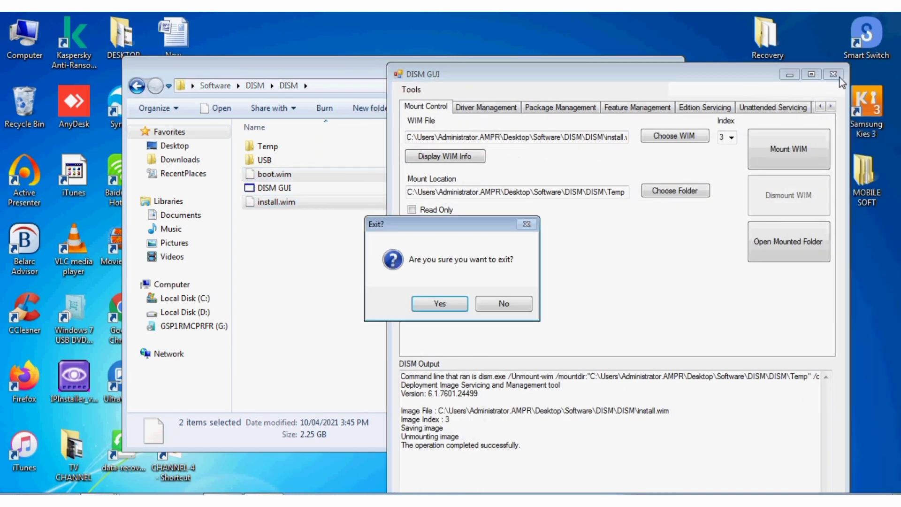
pyautogui.click(462, 308)
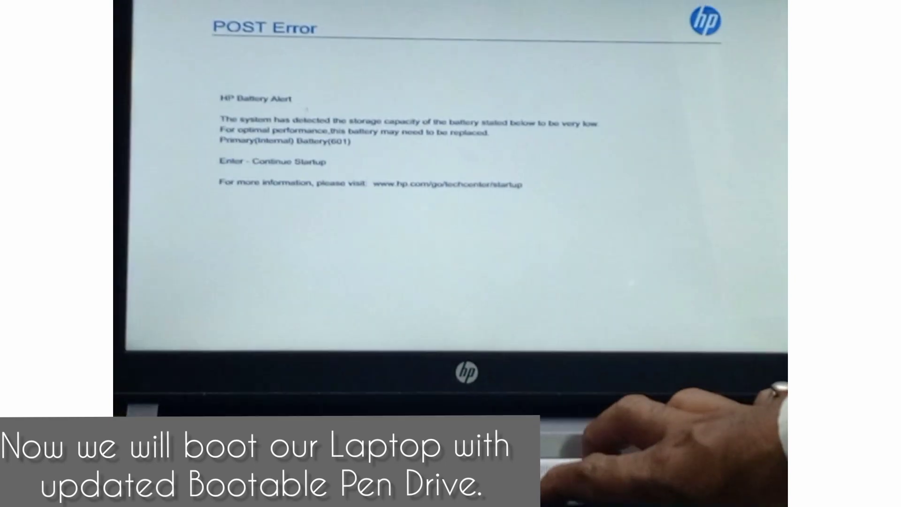
# Step: Continue past the HP battery alert and use the laptop's boot menu to boot from the SanDisk Cruzer Blade pen drive
pyautogui.press('Return')
pyautogui.press('F9')
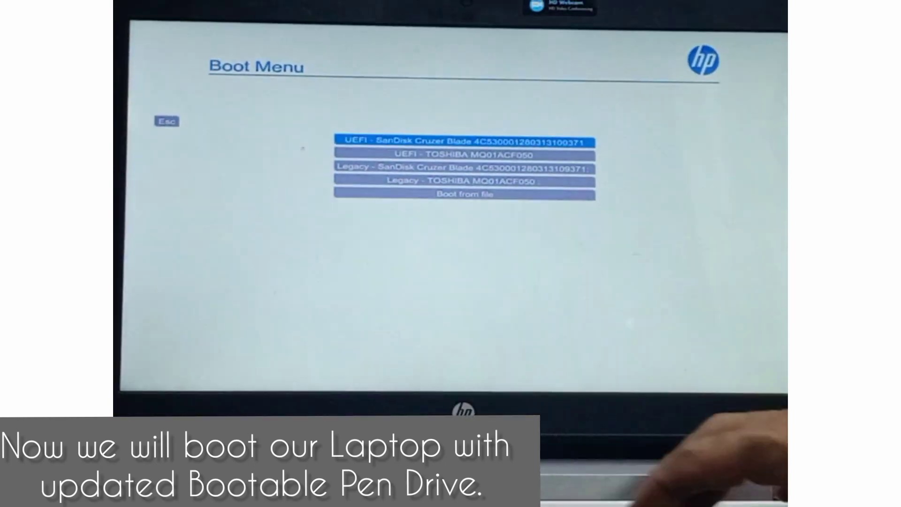
pyautogui.press('Down')
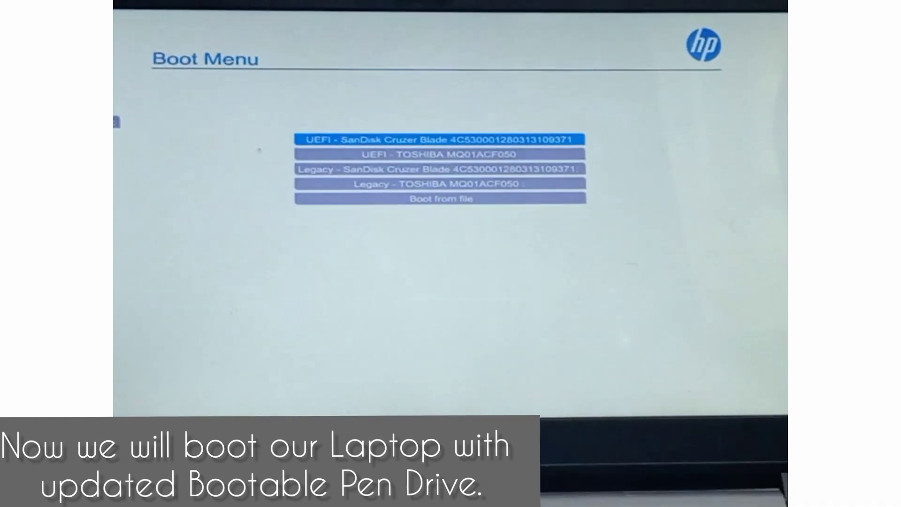
pyautogui.press('Return')
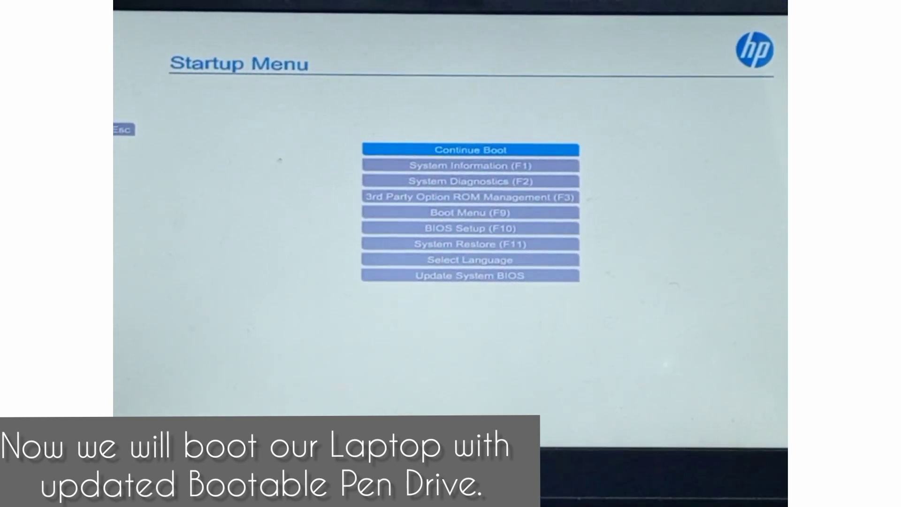
pyautogui.press('F9')
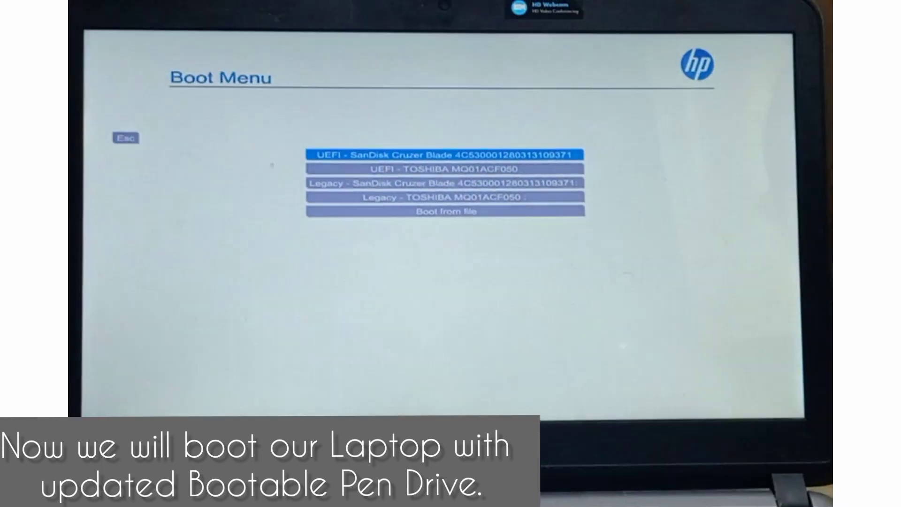
pyautogui.press('Return')
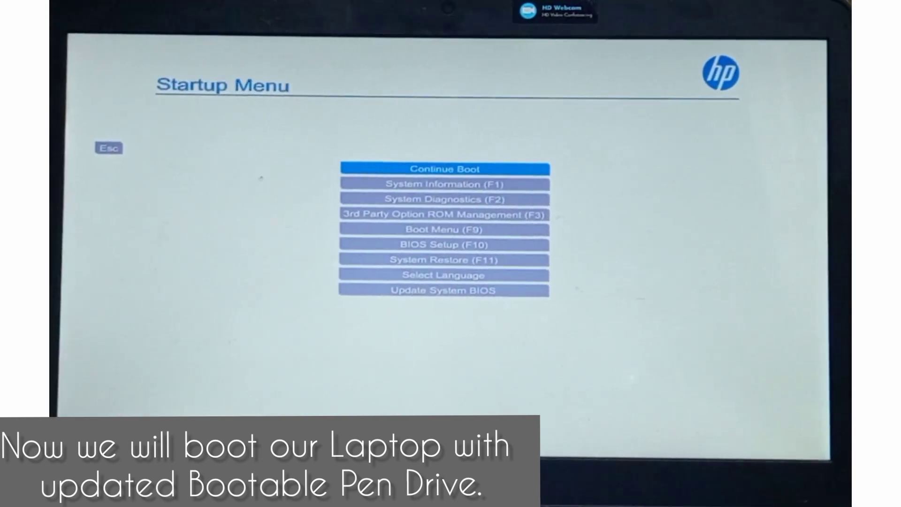
pyautogui.press('F9')
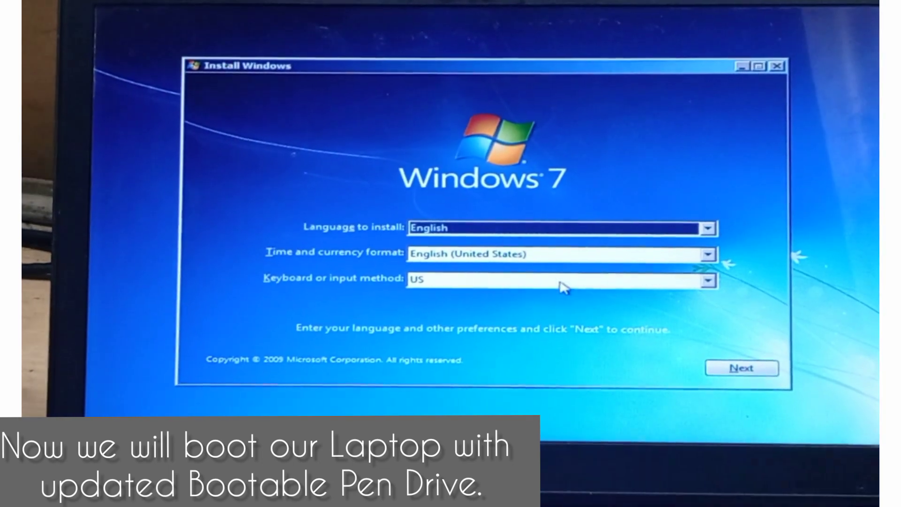
# Step: Proceed through Windows 7 setup to the partition selection, accepting the license terms and choosing the Custom (advanced) installation
pyautogui.click(706, 366)
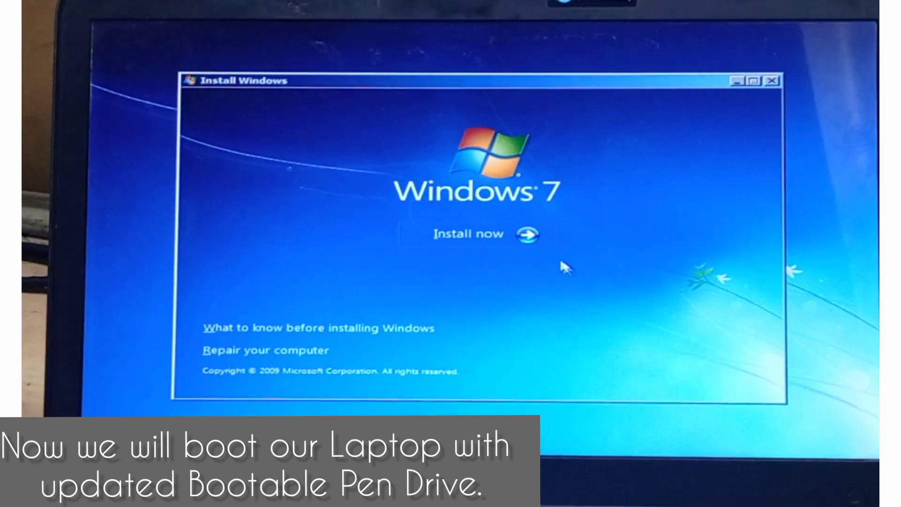
pyautogui.click(539, 237)
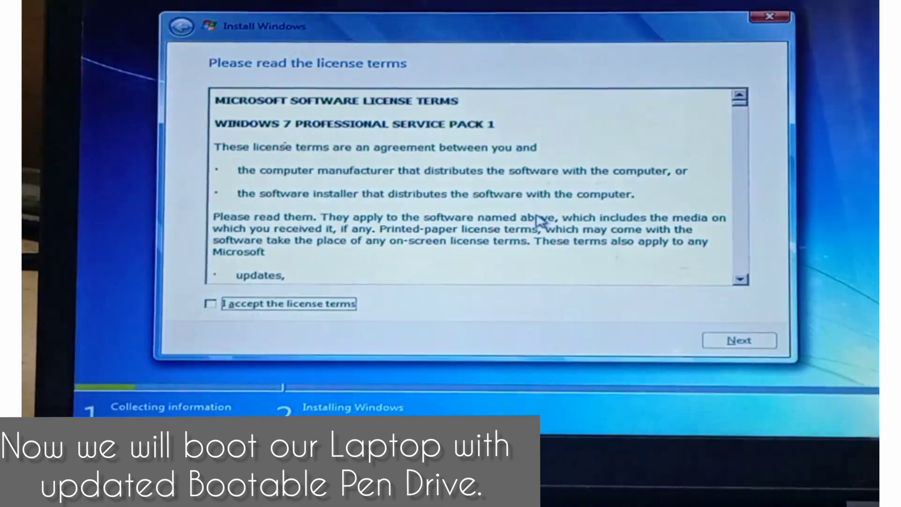
pyautogui.press('space')
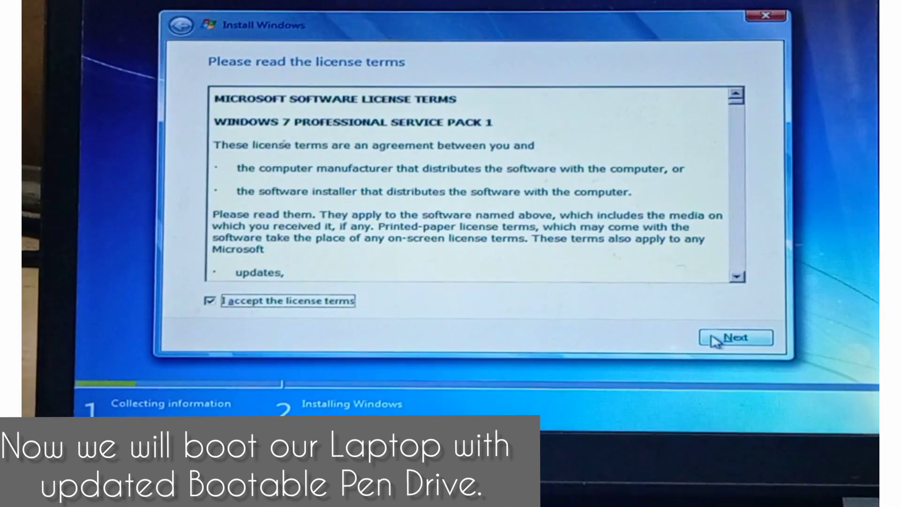
pyautogui.click(716, 338)
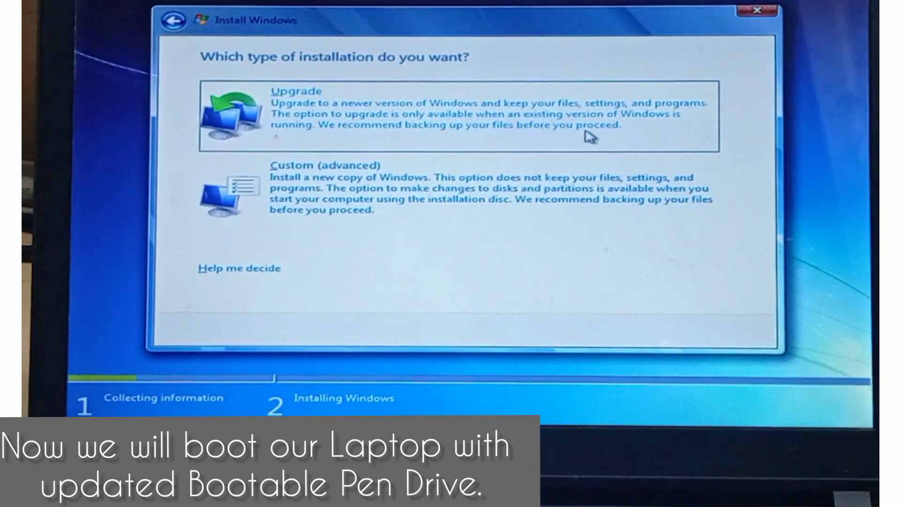
pyautogui.click(589, 197)
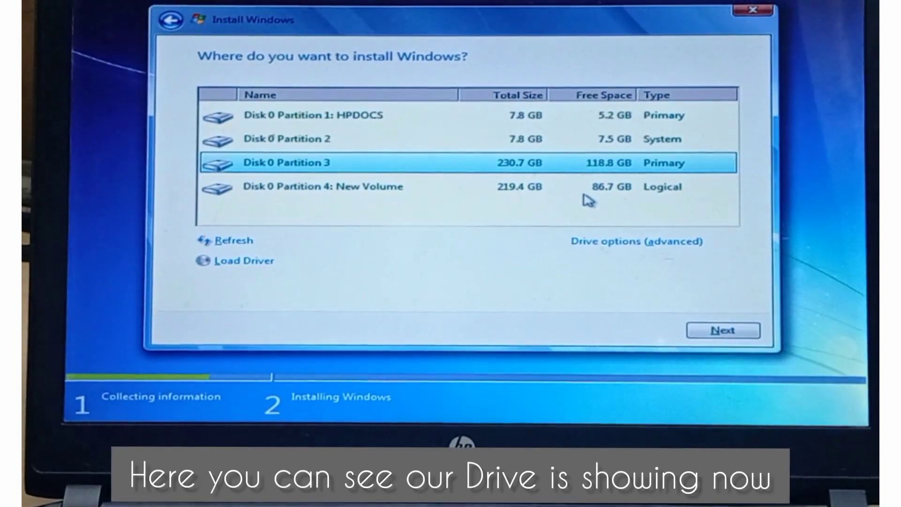